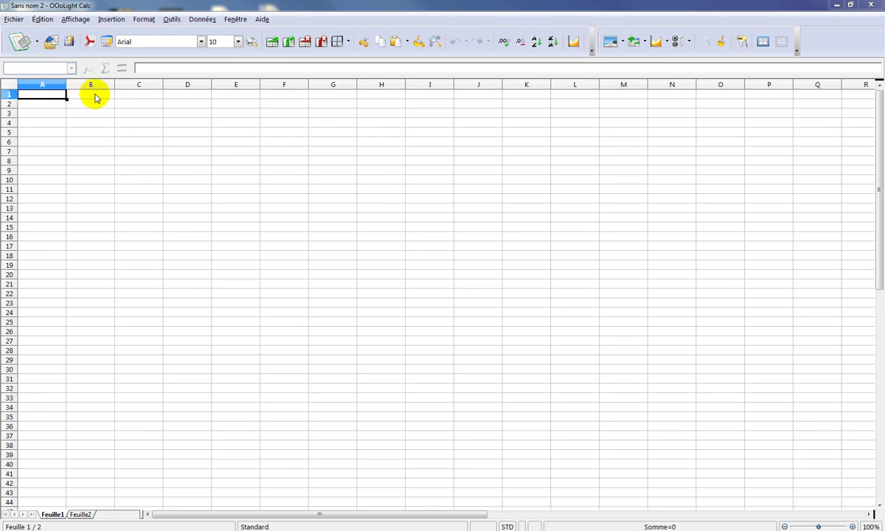
- Enter the column headings Note 1 in cell B1 and Note 2 in cell C1
click(94, 94)
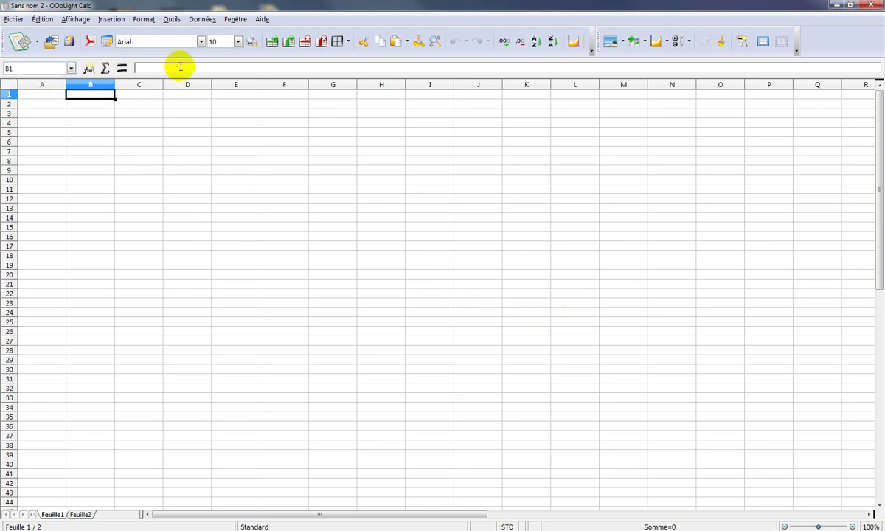
click(158, 69)
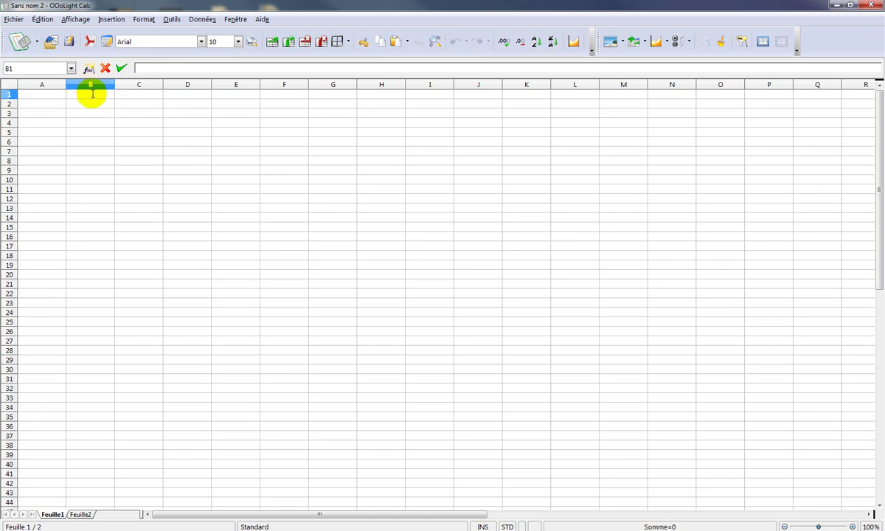
click(161, 68)
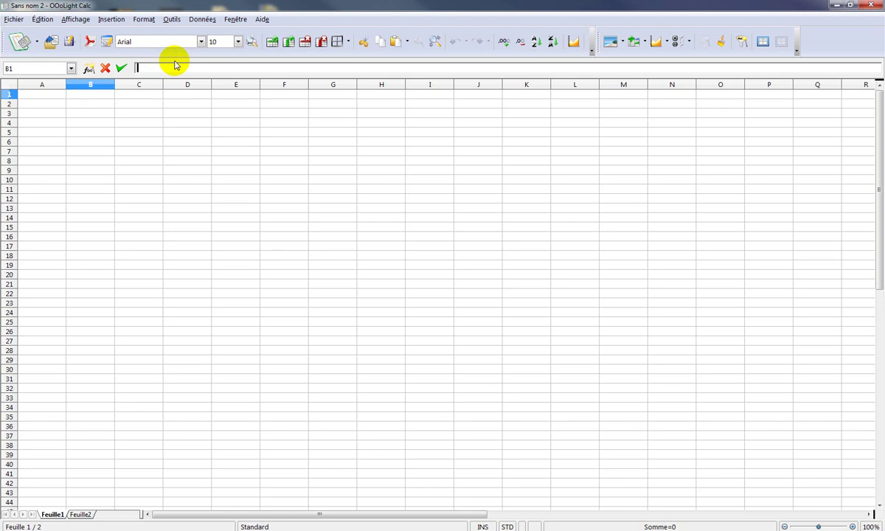
text(Note 1)
key(Return)
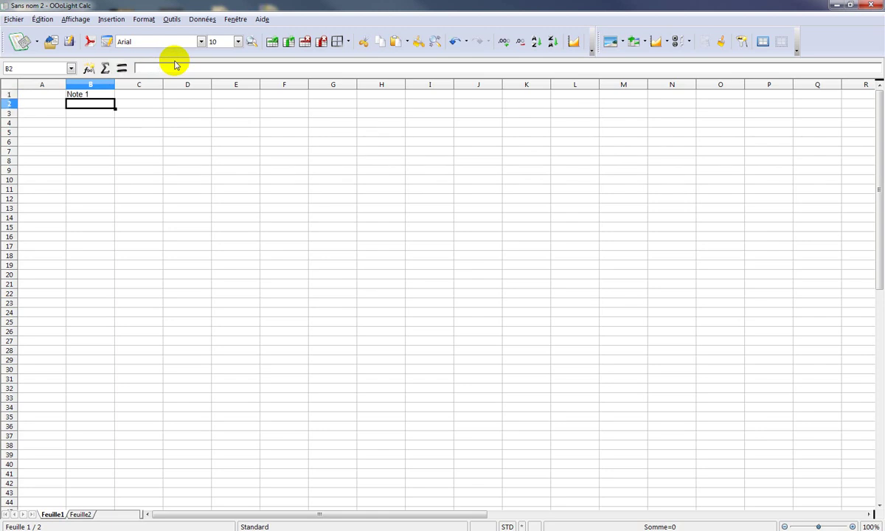
key(Tab)
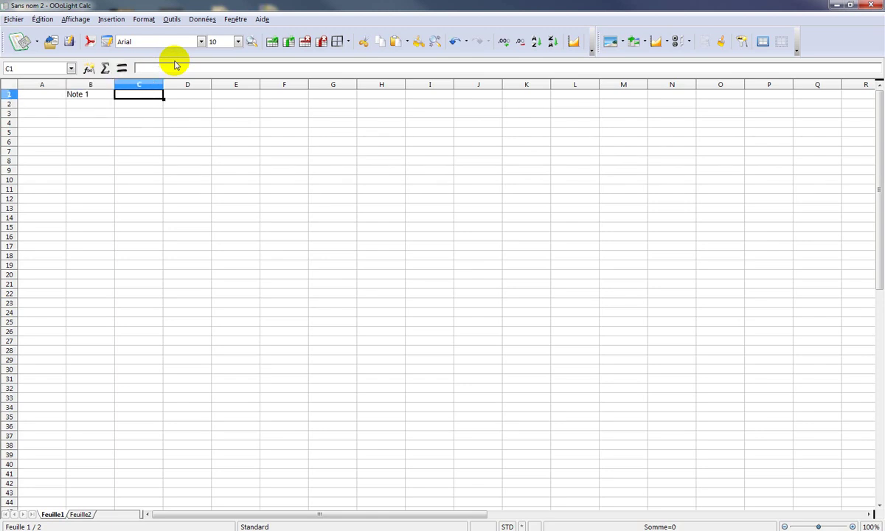
text(Note)
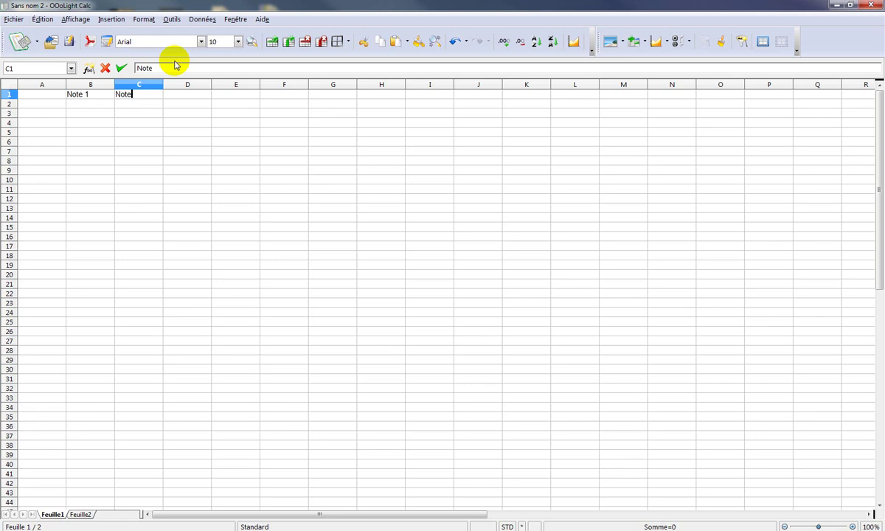
text( 2)
key(Tab)
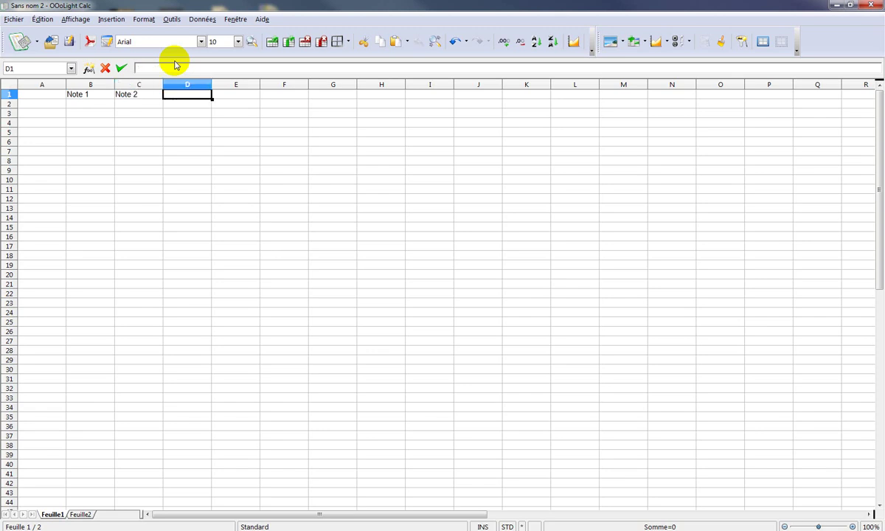
- Continue the heading row with Note 3 in D1, Note 4 in E1 and Moyenne in F1
text(Note )
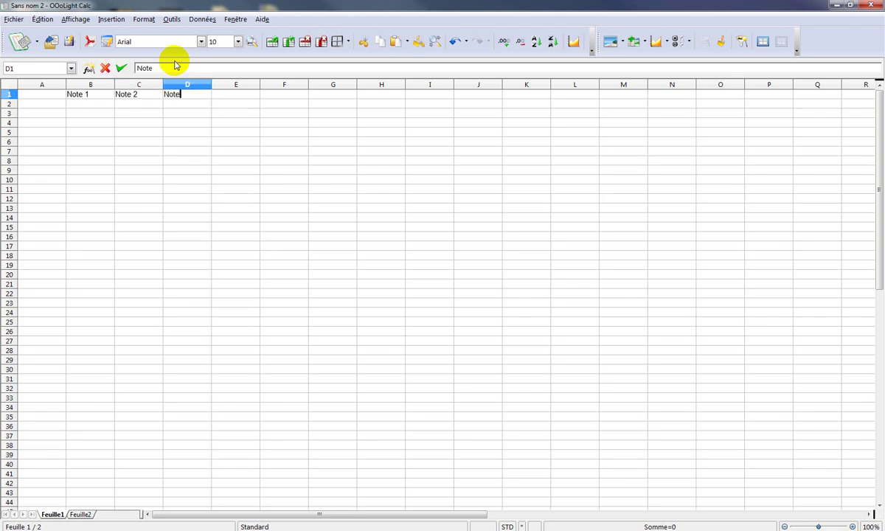
text(3)
key(Tab)
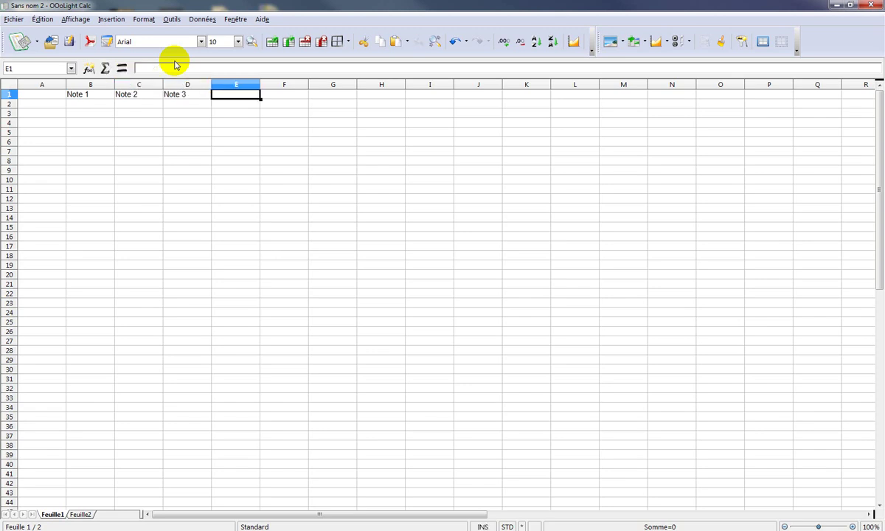
text(Note 4)
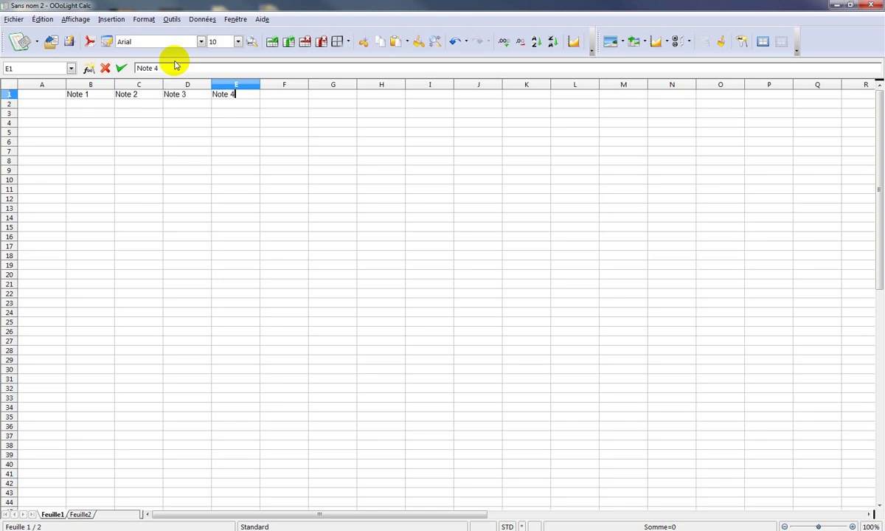
key(Tab)
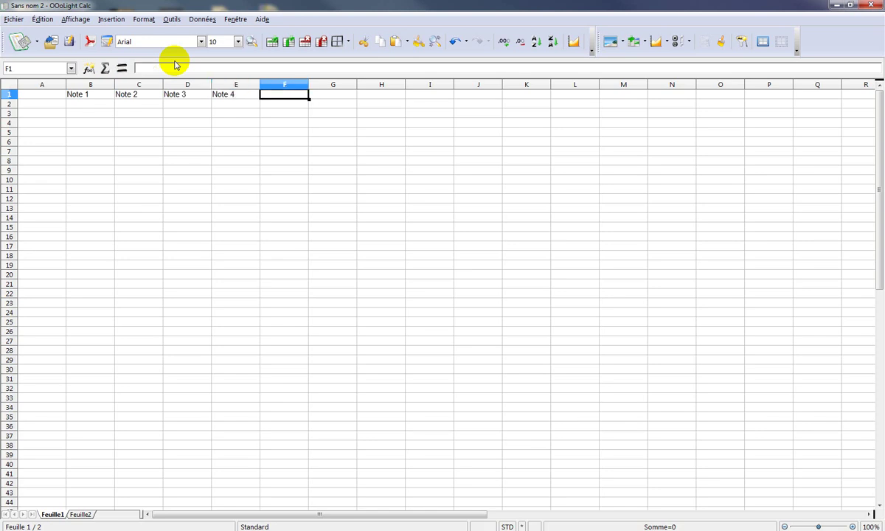
text(Moye)
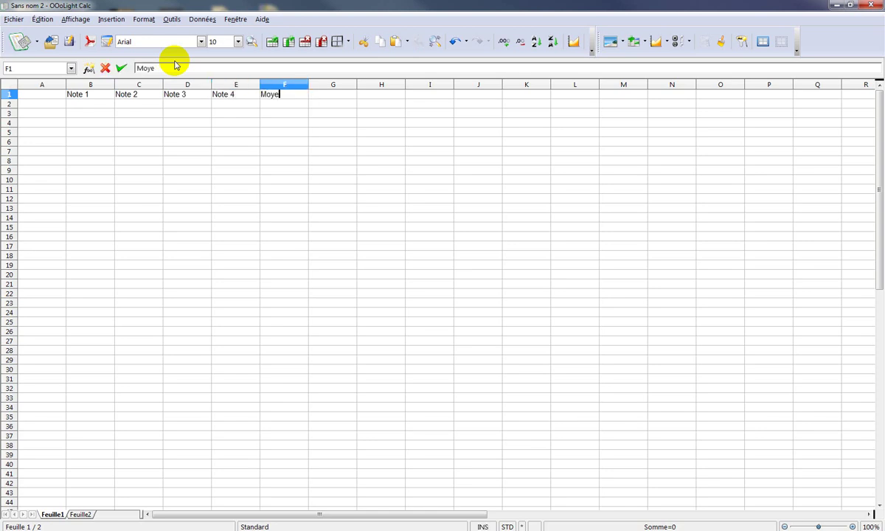
text(nne)
key(Return)
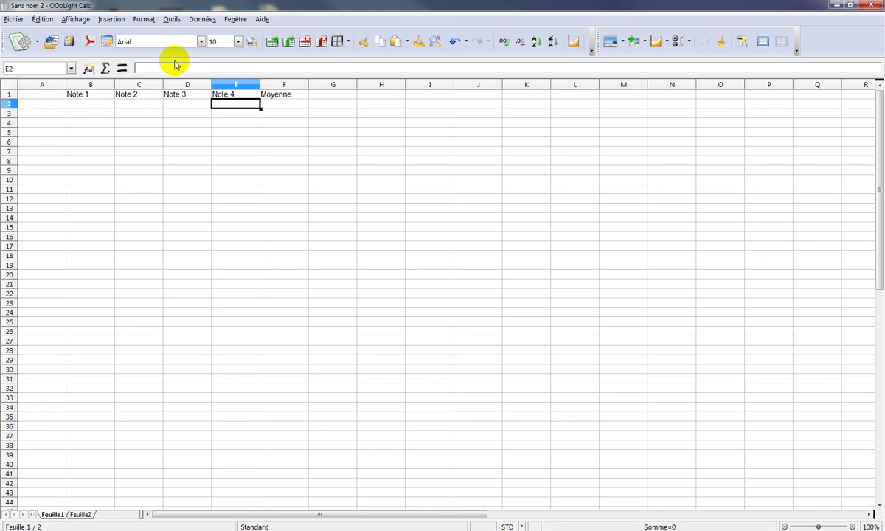
- Enter the row labels Allemand, Français and Mathématiques in A2 to A4, and Moyenne générale in A6
key(Home)
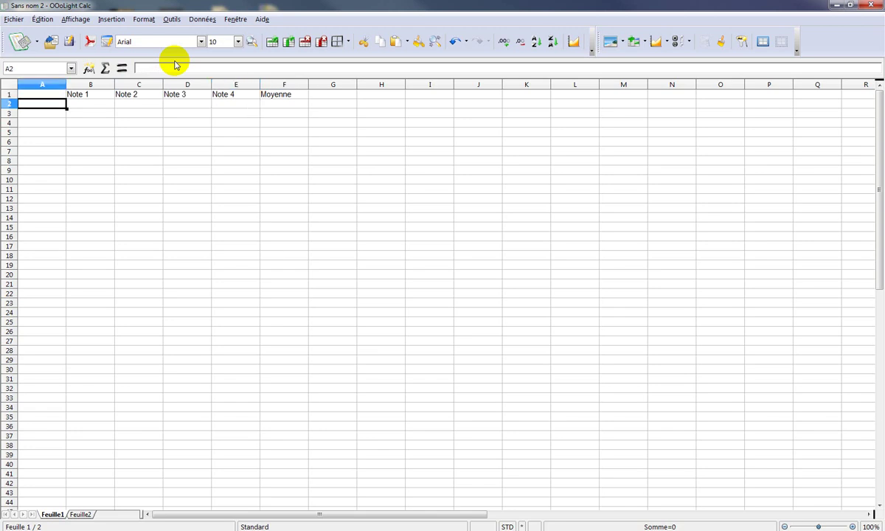
text(Allemand)
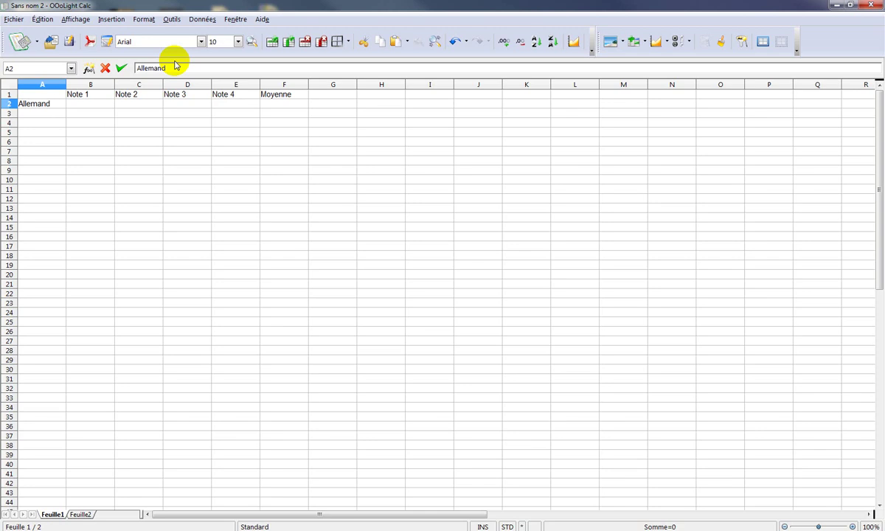
key(Return)
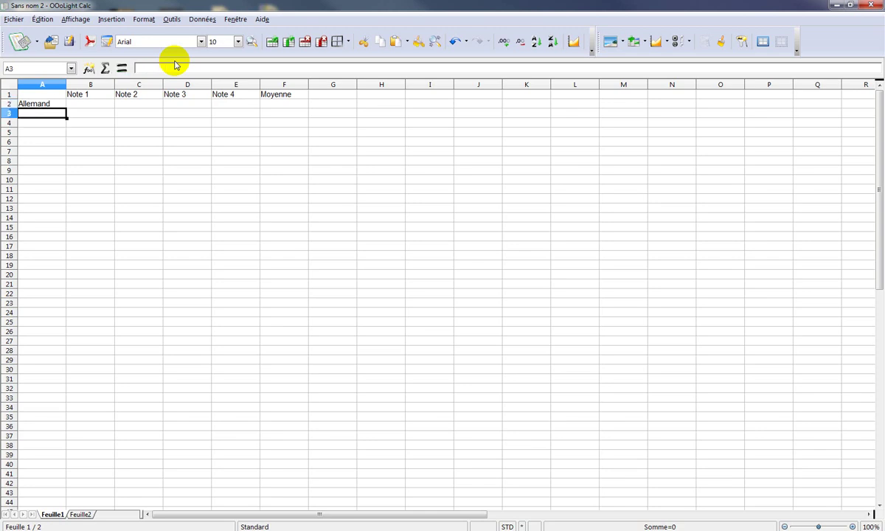
text(Français)
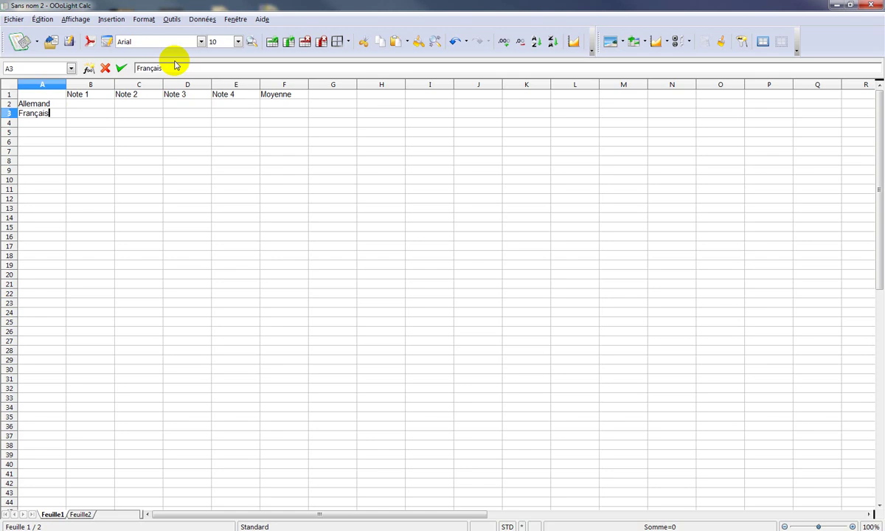
key(Return)
text(Mathématiques)
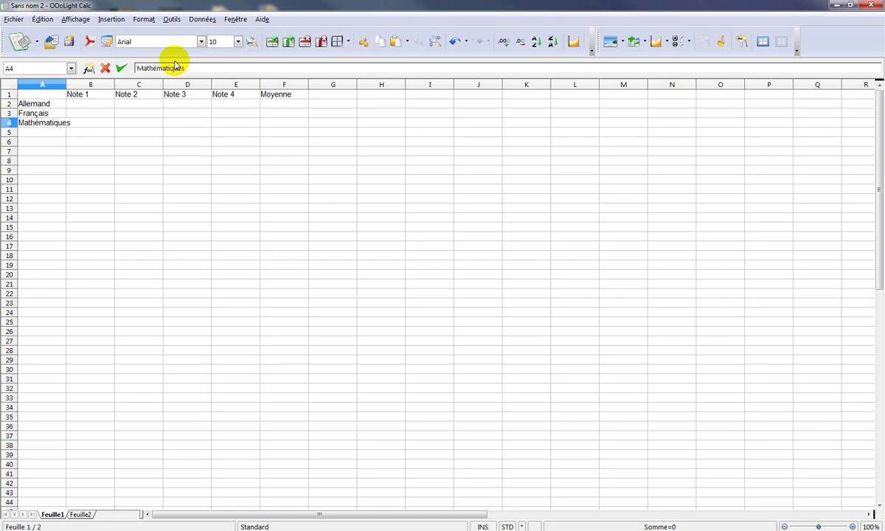
key(Return)
key(Return)
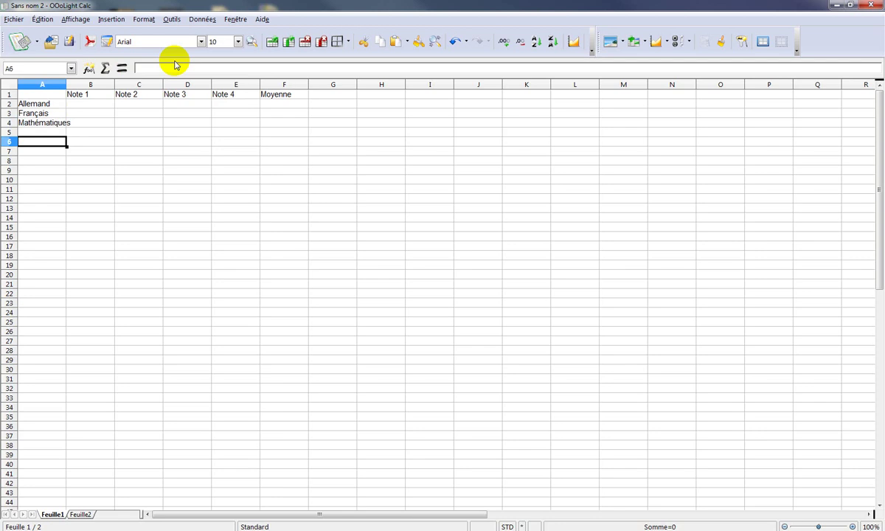
text(Moyenne )
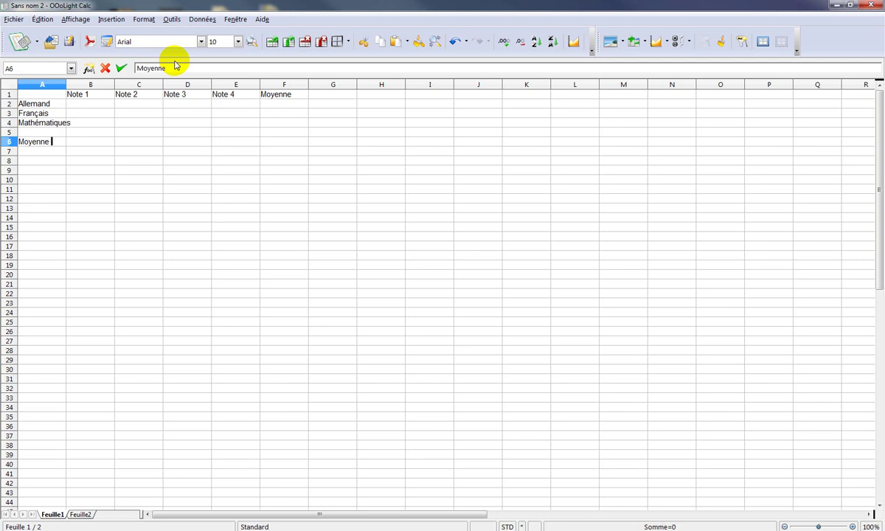
text(générale)
key(Return)
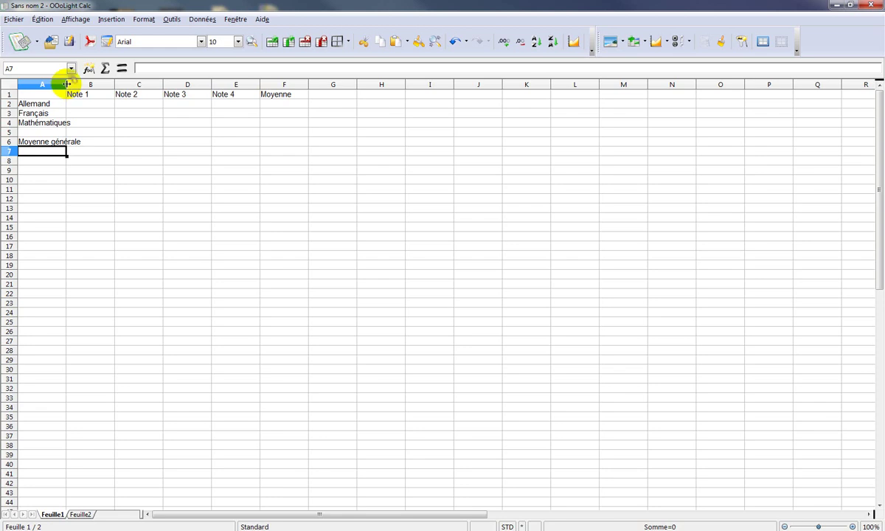
- Widen column A so that its longest label, Moyenne générale, fits inside the column
click(67, 84)
right_click(67, 84)
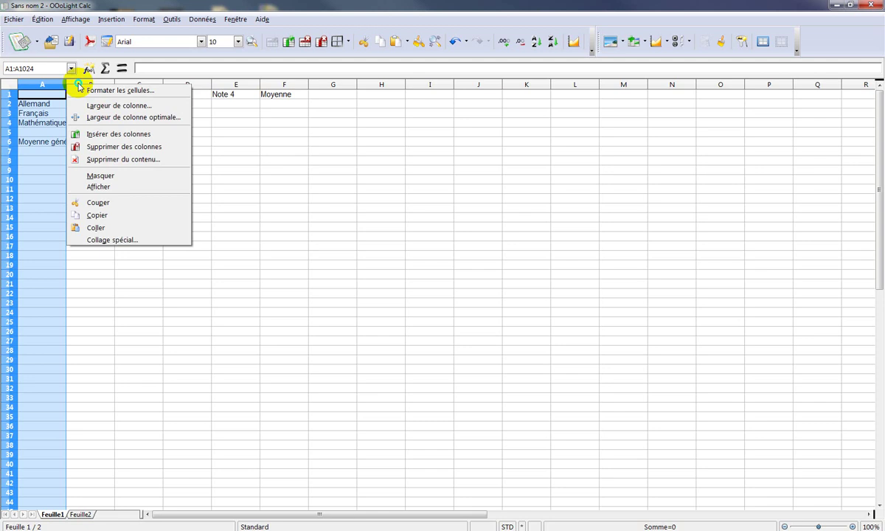
key(Escape)
drag(66, 84, 89, 90)
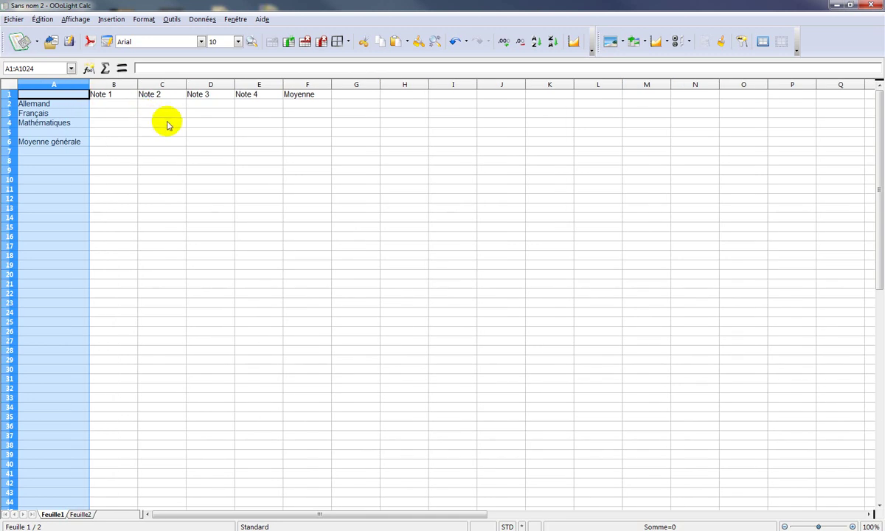
- Fill in the Allemand grades 5, 3, 3.5 and 4 in cells B2 to E2
click(121, 140)
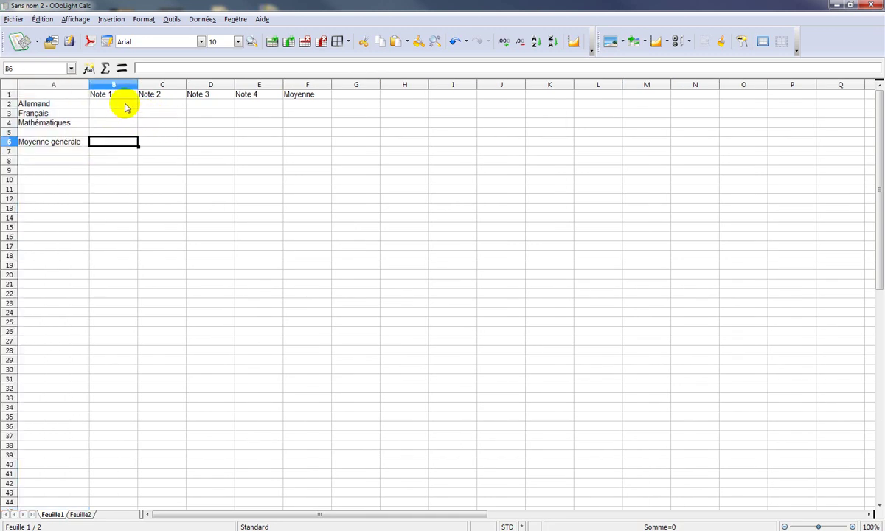
click(131, 104)
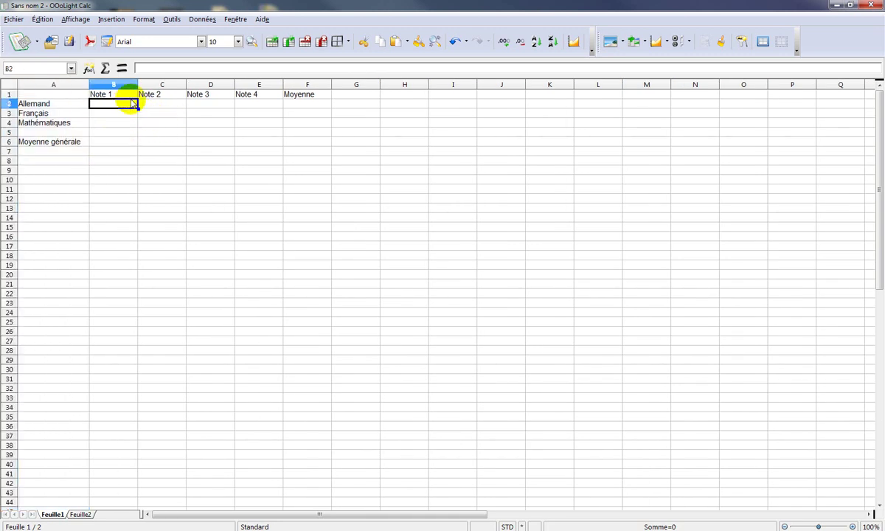
click(166, 67)
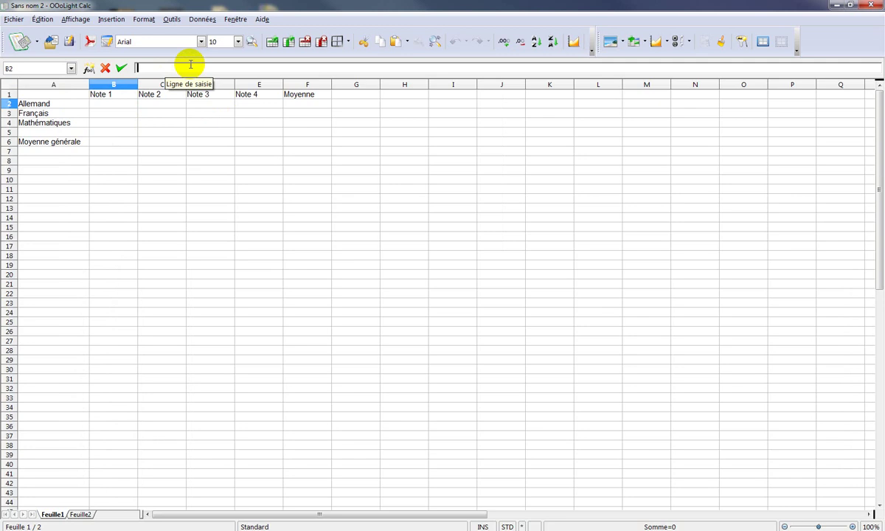
text(5)
key(Tab)
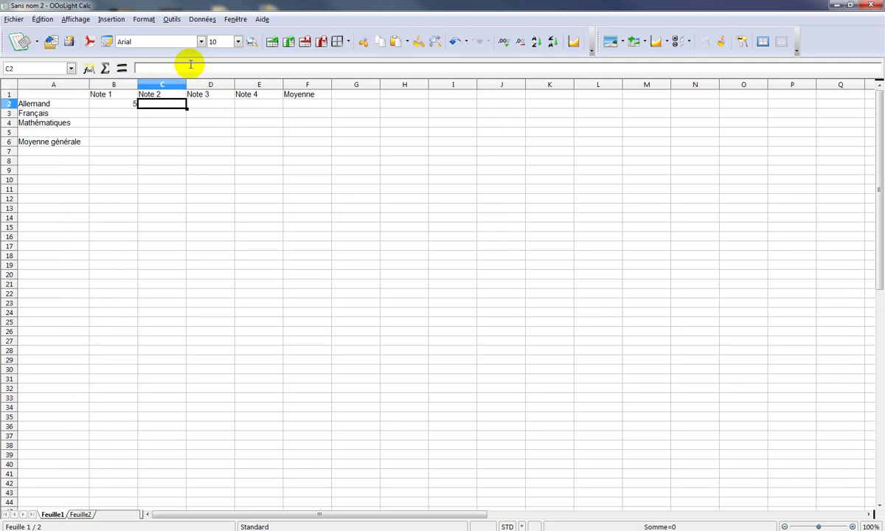
text(3)
key(Tab)
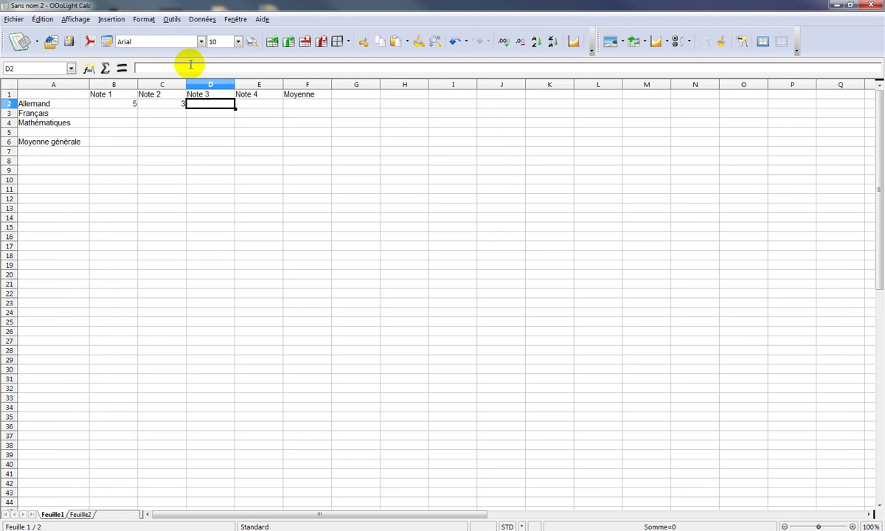
text(3.)
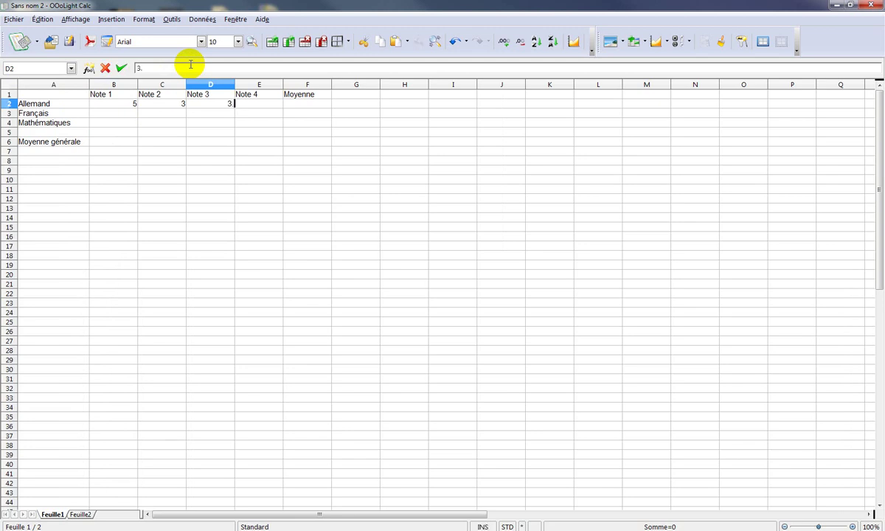
text(5)
key(Tab)
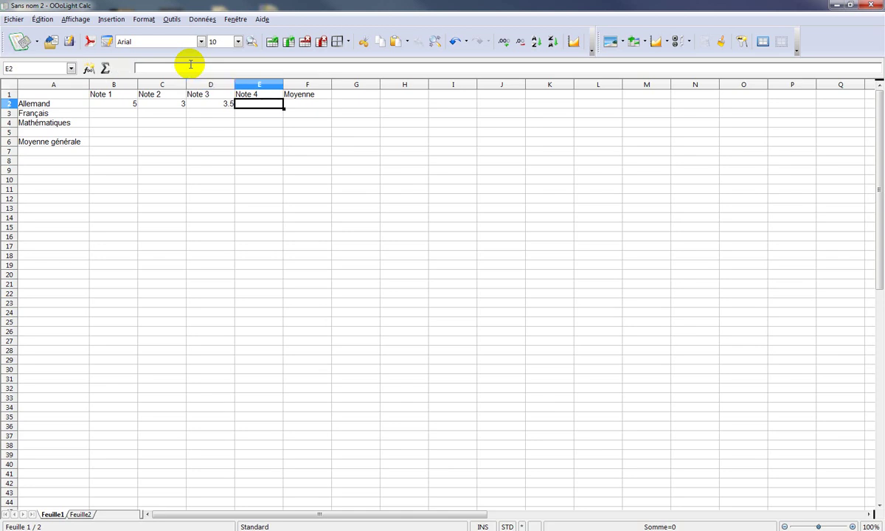
text(4)
key(Return)
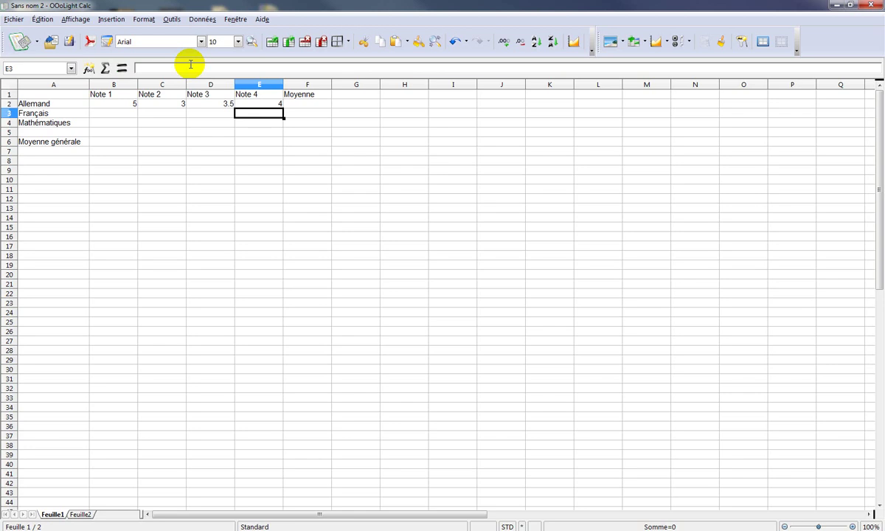
- Fill in the Français grades 3, 4, 5 and 4.5 in cells B3 to E3
key(Left)
key(Left)
key(Left)
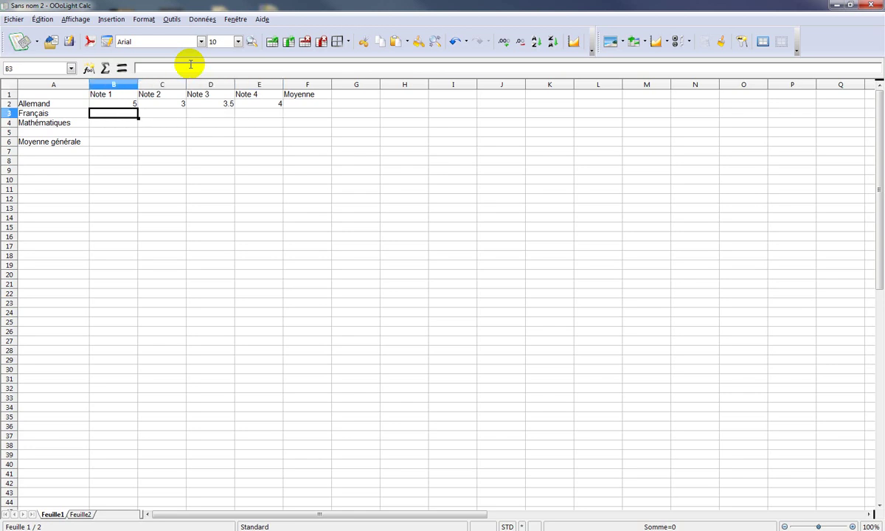
text(3)
key(Tab)
text(4)
key(Tab)
text(5)
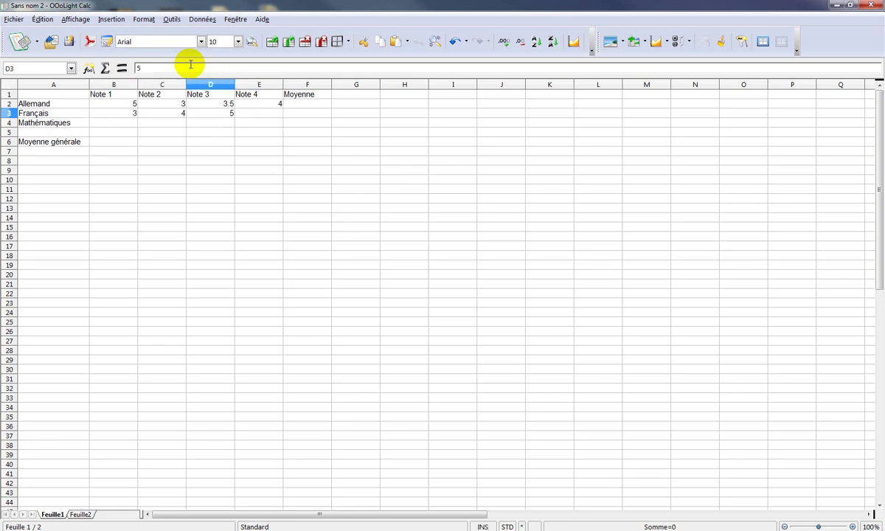
key(Tab)
text(4.5)
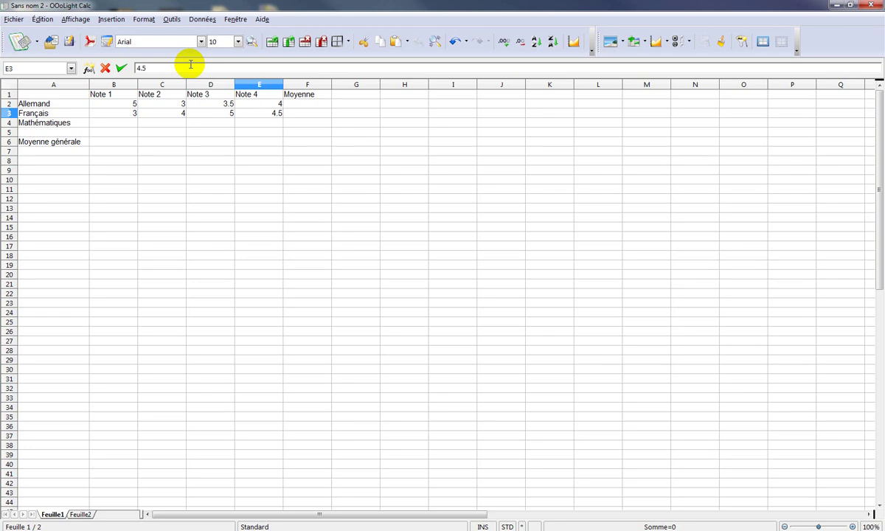
key(Return)
- Fill in the Mathématiques grades 2.5, 3, 4 and 3.5 in cells B4 to E4
key(Left)
key(Left)
key(Left)
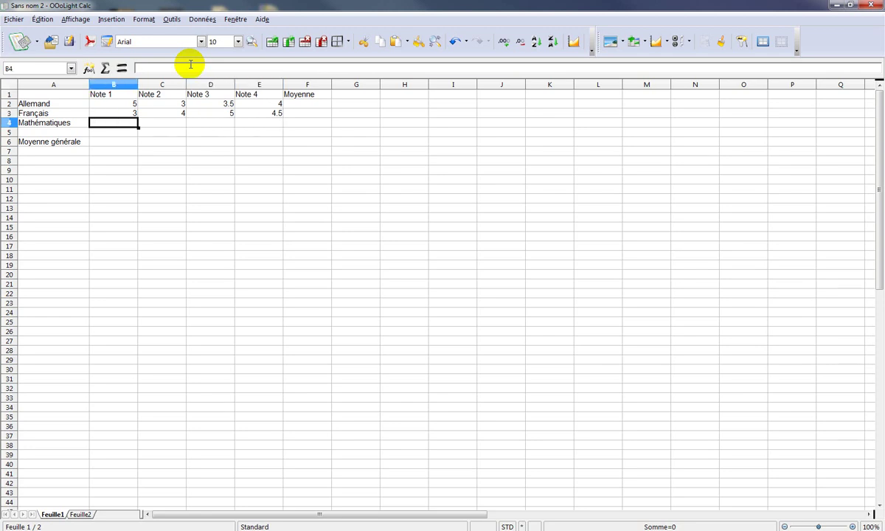
text(2.5)
key(Tab)
text(3)
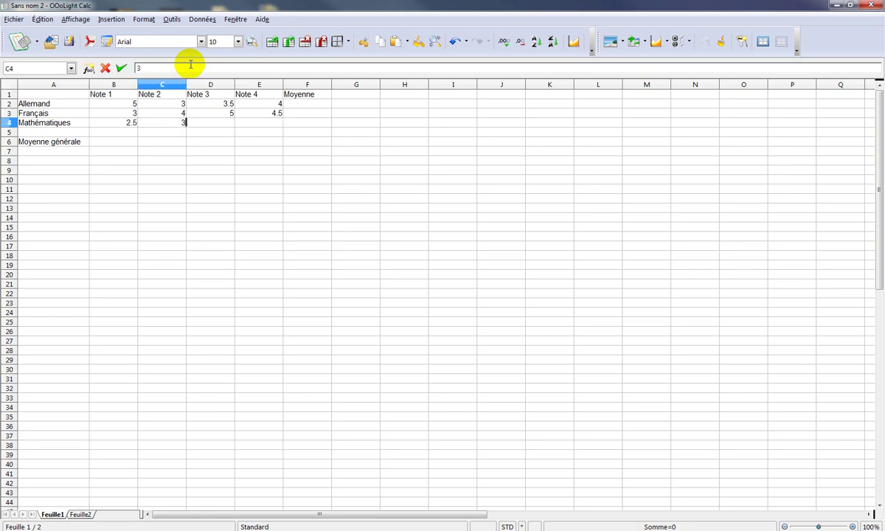
key(Tab)
text(4.)
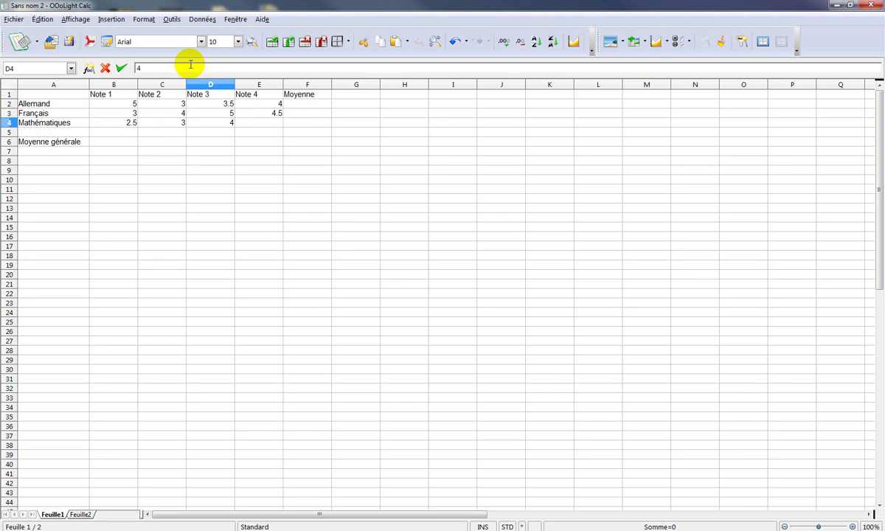
key(Tab)
text(3.5)
key(Tab)
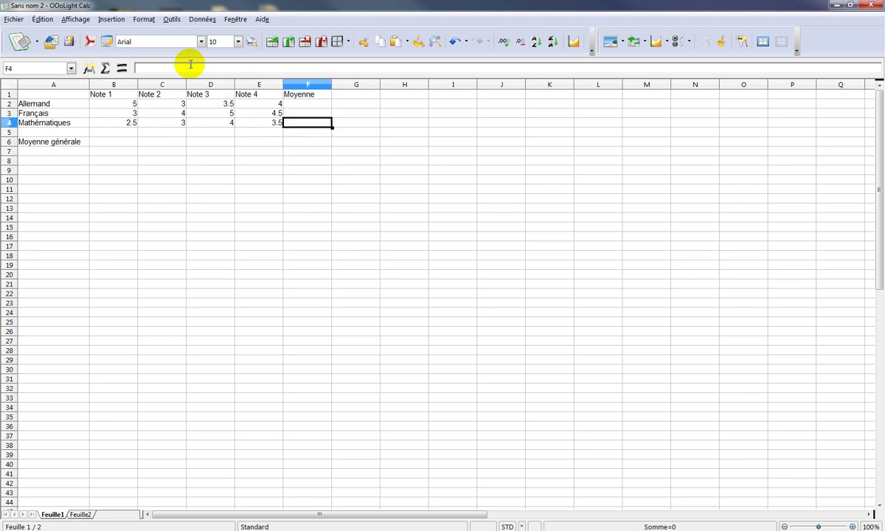
- Calculate the Allemand average in F2 with the MOYENNE function over the grades in B2:E2
click(322, 107)
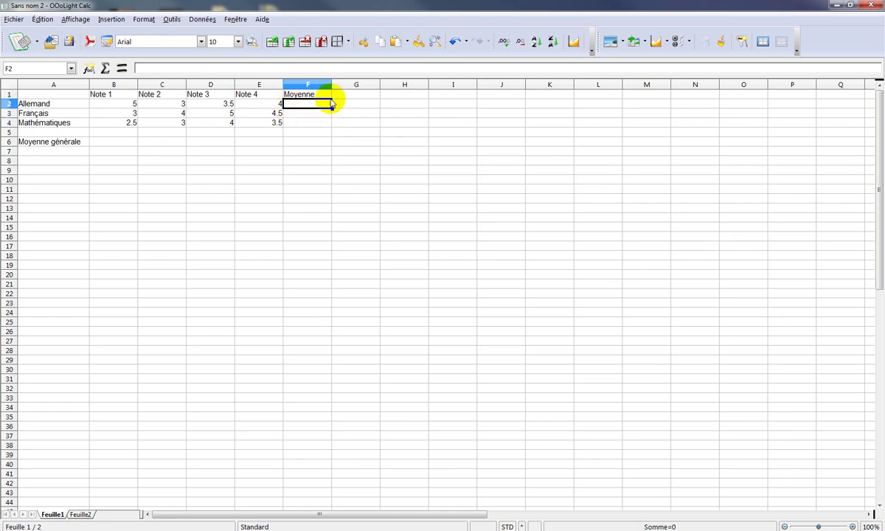
click(145, 66)
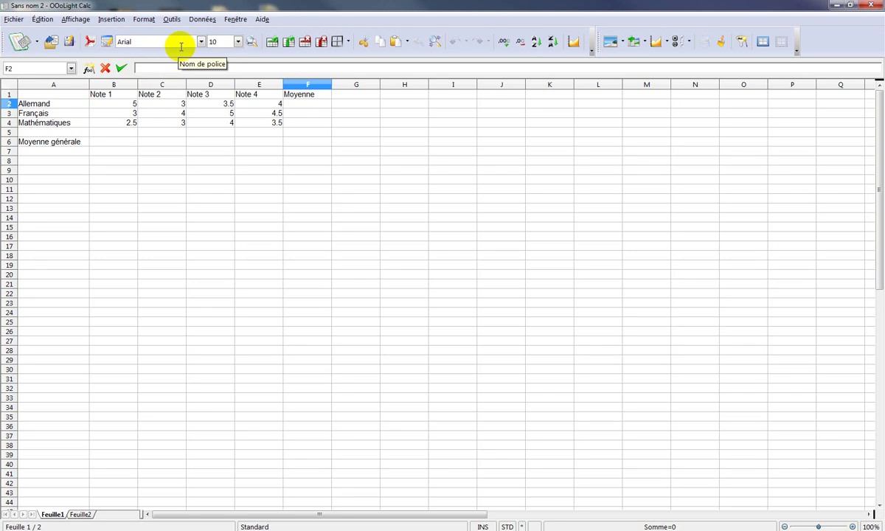
text(=)
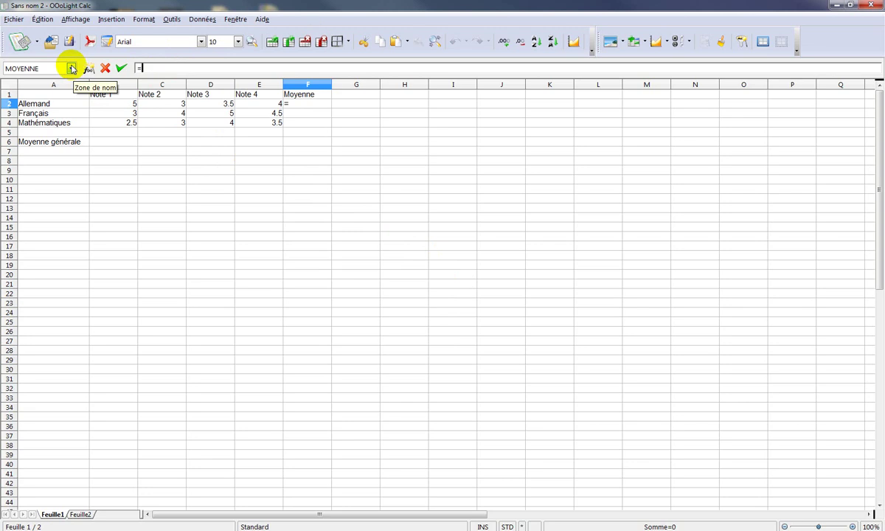
click(72, 69)
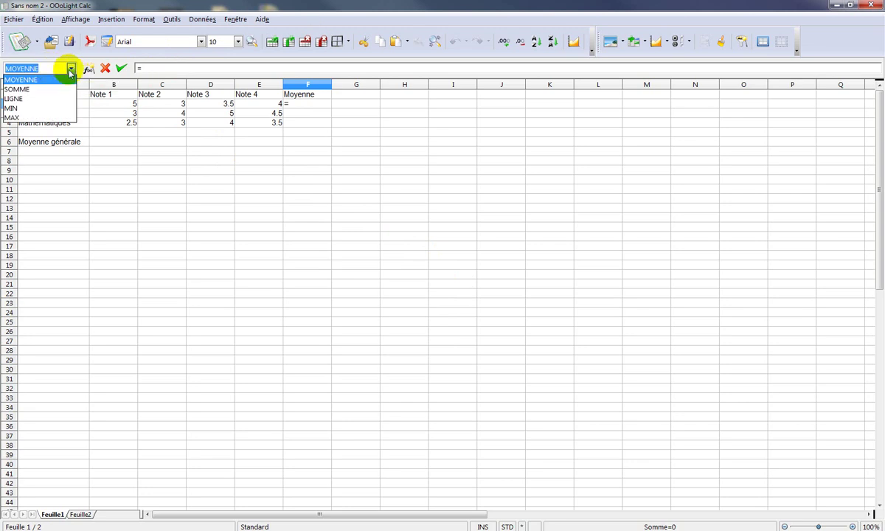
click(60, 79)
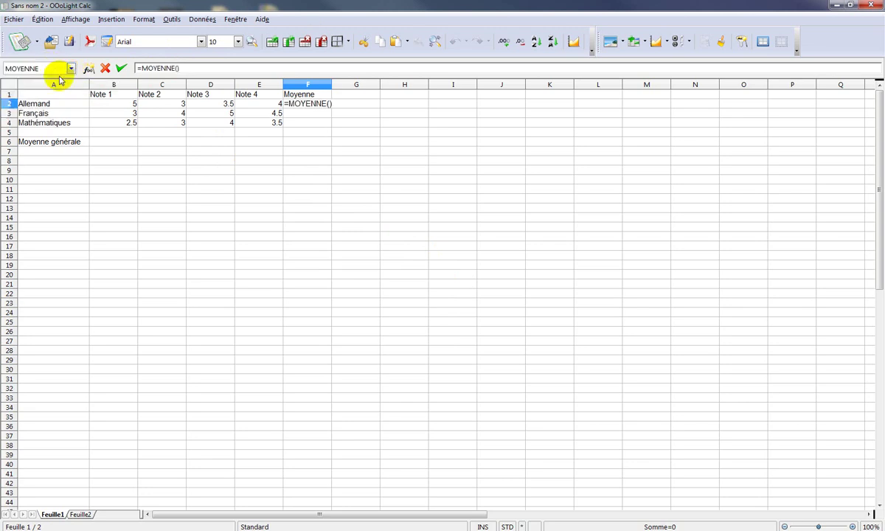
click(177, 68)
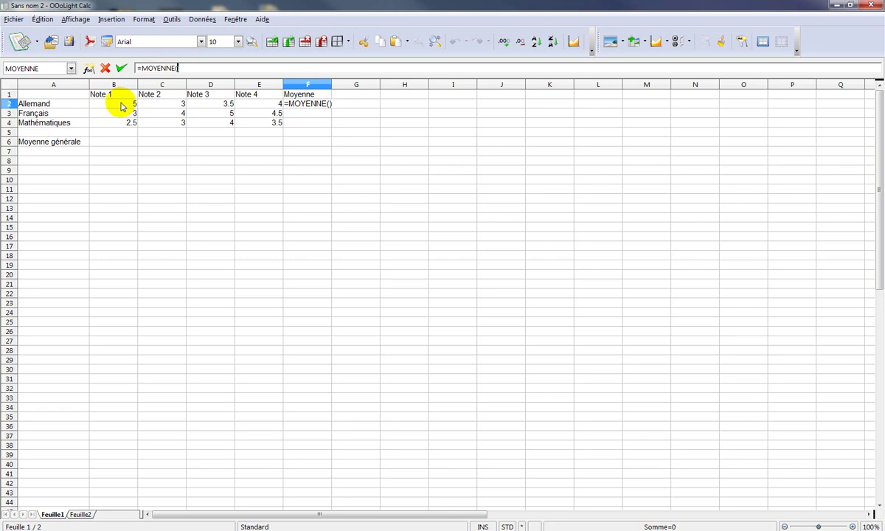
drag(123, 107, 248, 105)
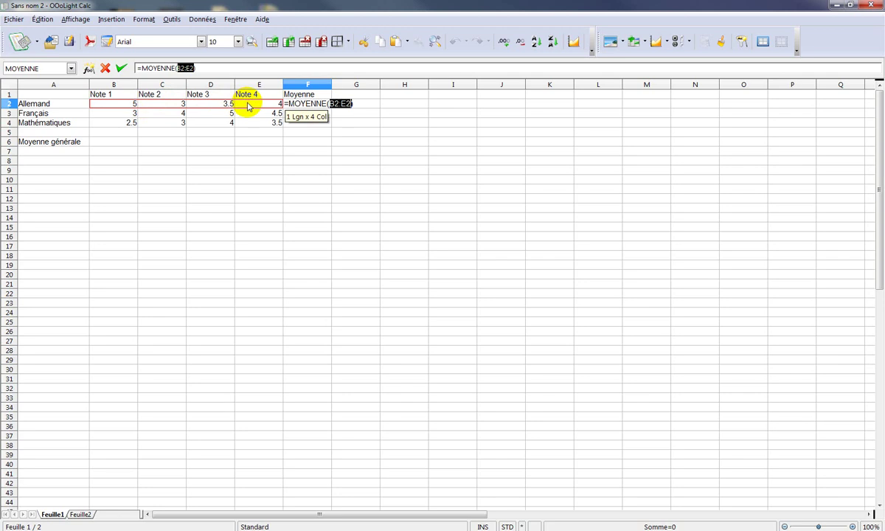
drag(257, 100, 273, 107)
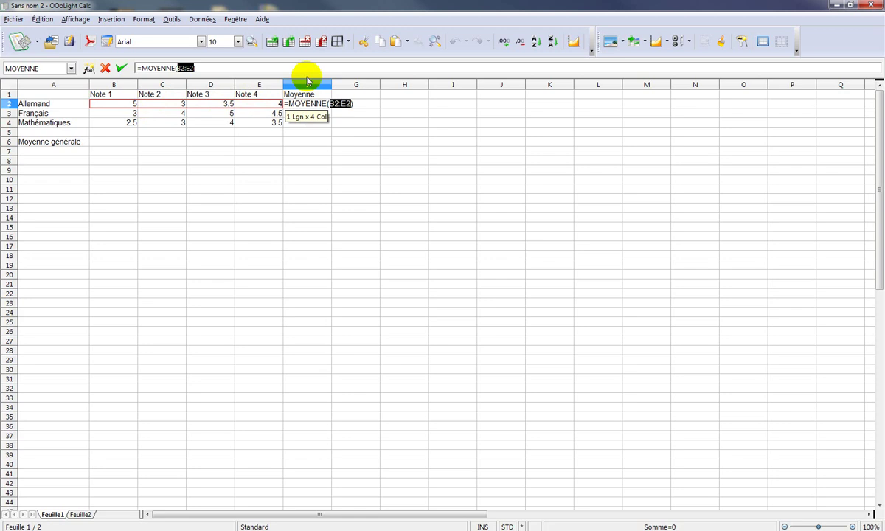
key(Return)
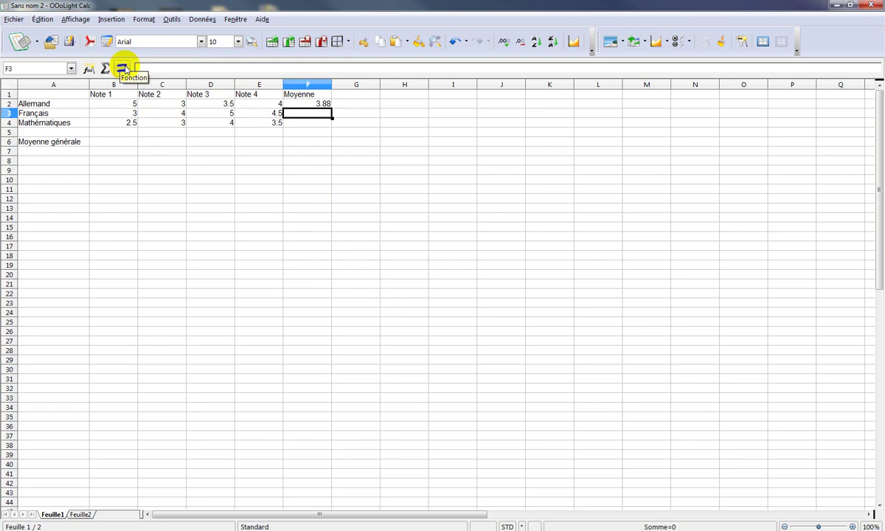
- Calculate the Français average in F3 with the MOYENNE function over the grades in B3:E3
click(122, 69)
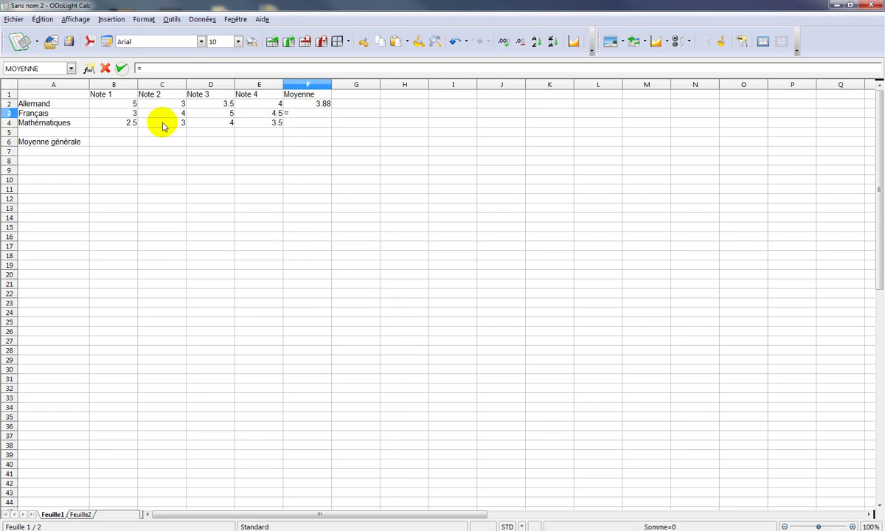
click(71, 68)
click(65, 79)
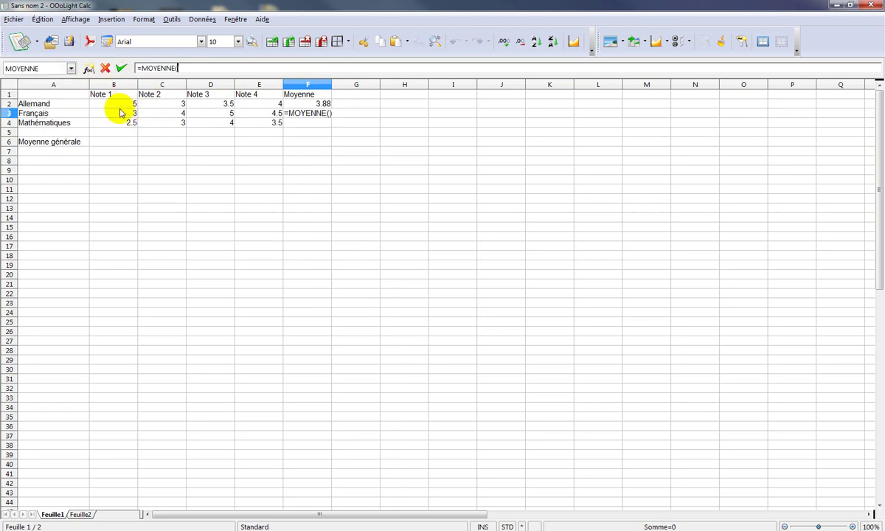
drag(122, 116, 269, 118)
key(Return)
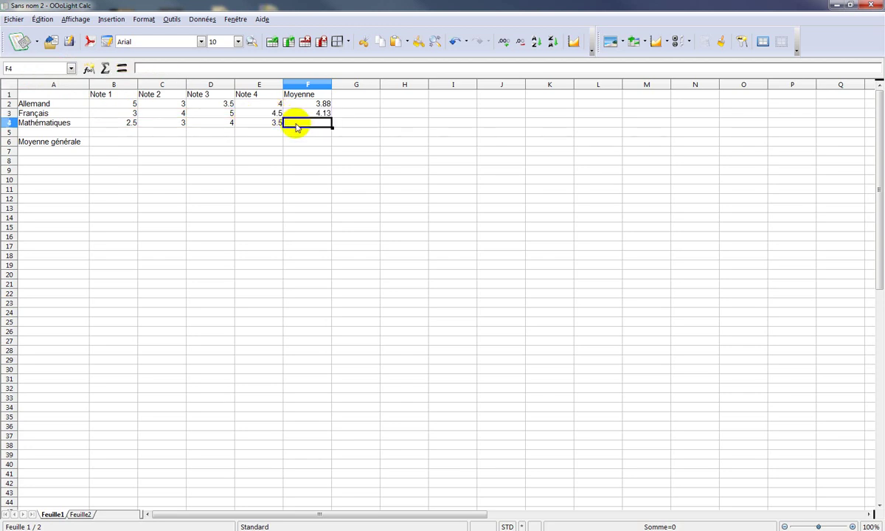
- Calculate the Mathématiques average in F4 with the MOYENNE function over the grades in B4:E4
click(122, 69)
click(72, 68)
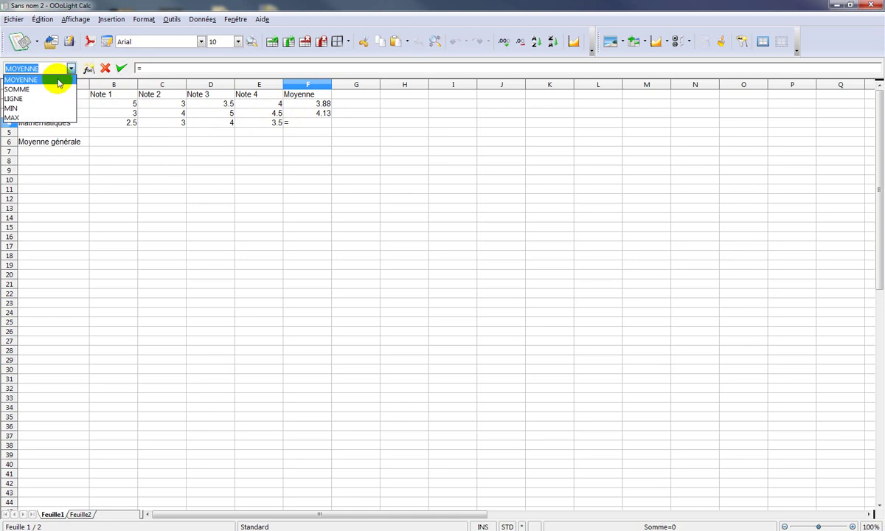
click(58, 77)
drag(122, 123, 278, 120)
key(Return)
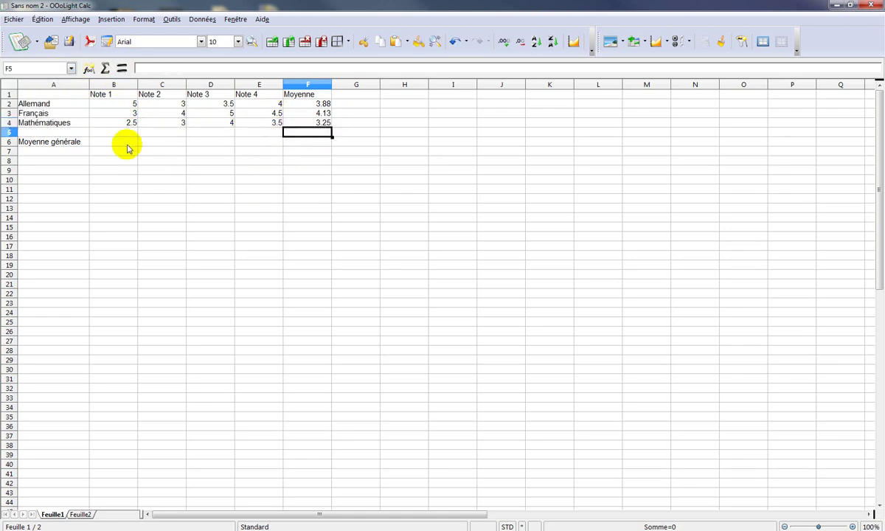
- Calculate the general average in F6 with the MOYENNE function over the subject averages in F2:F4
click(306, 143)
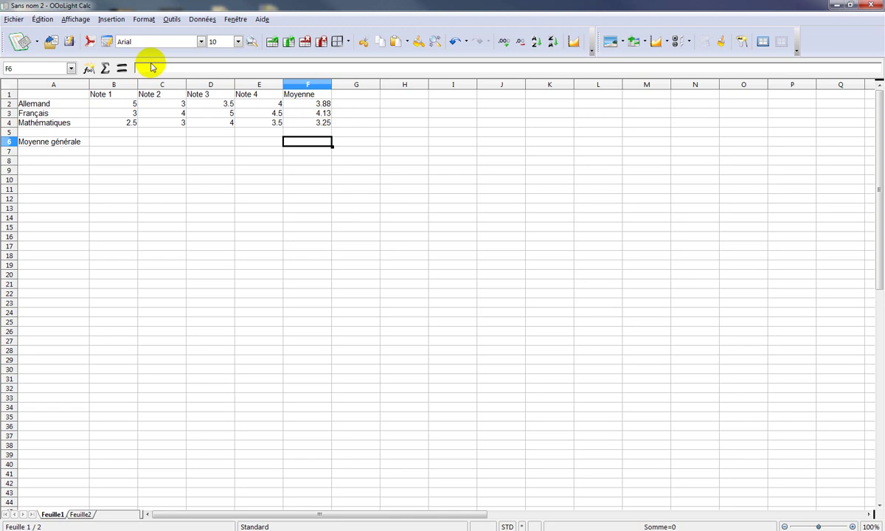
click(122, 69)
click(71, 68)
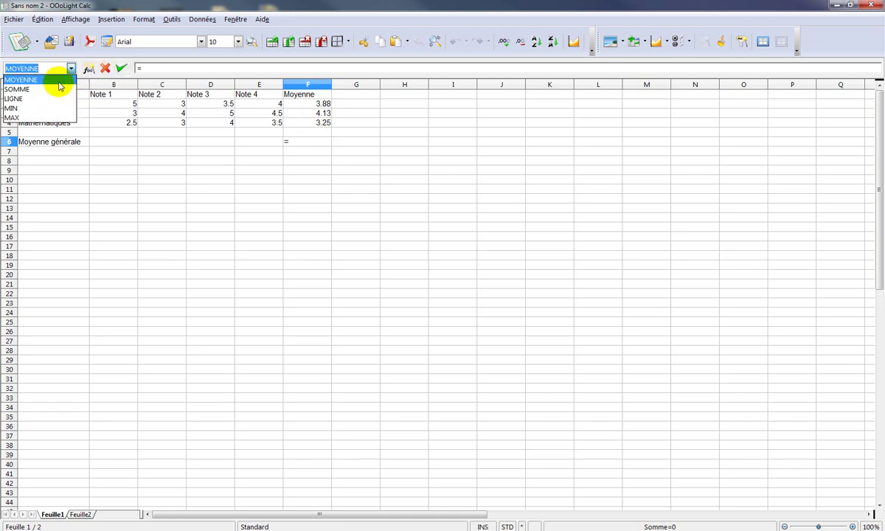
click(59, 80)
drag(320, 105, 340, 142)
key(Return)
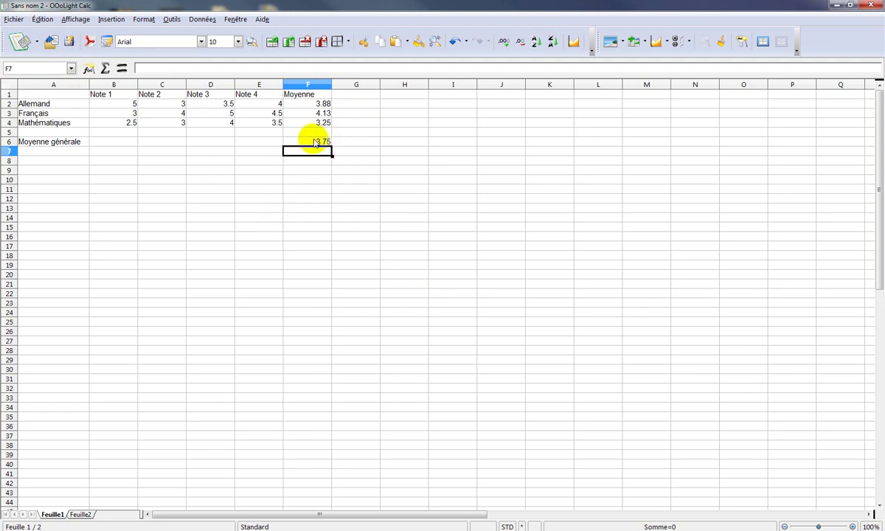
- Select the whole grade table, cells A1 to F6
drag(64, 95, 310, 139)
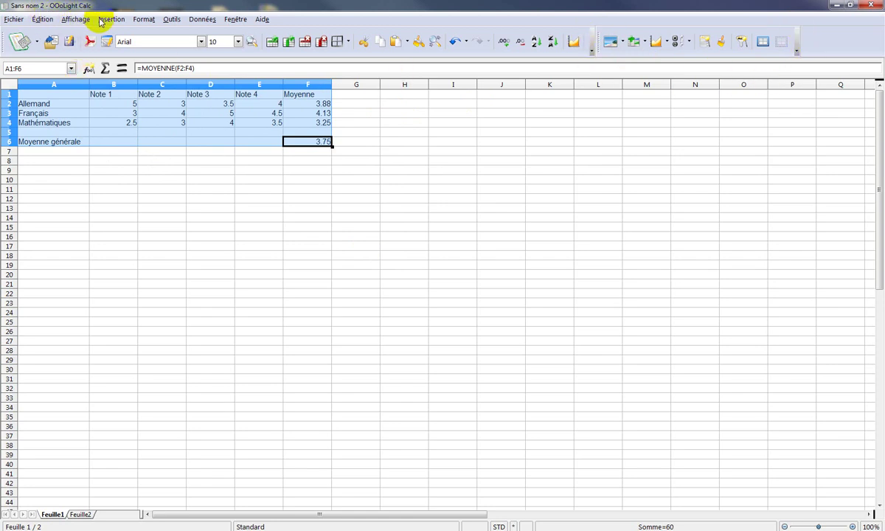
- Hide the Outils toolbar and display it again
click(79, 21)
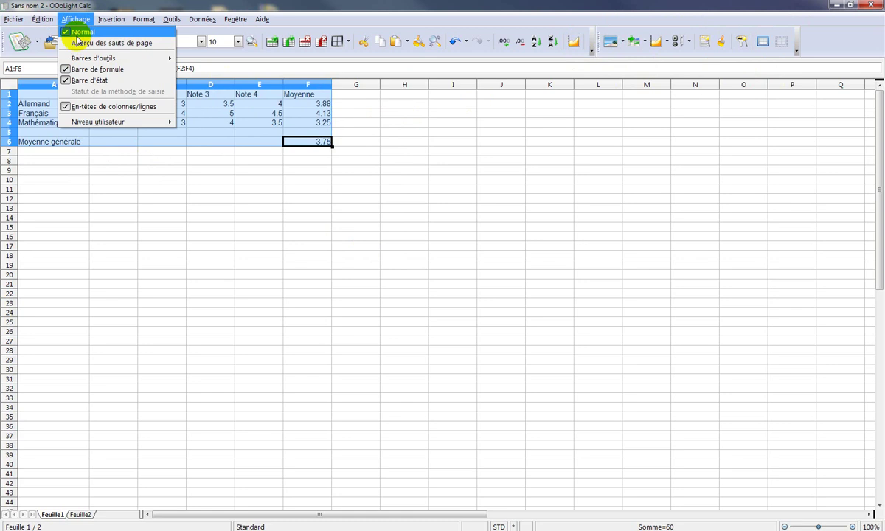
mouse_move(98, 59)
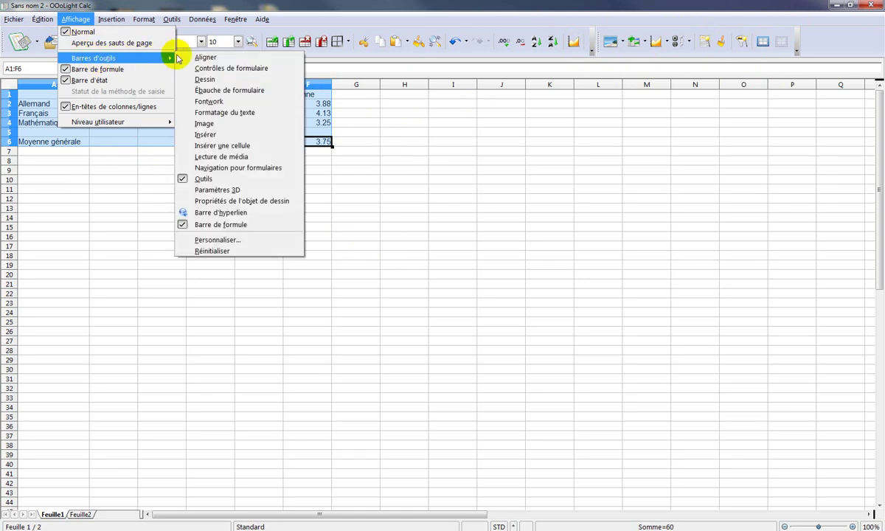
click(223, 180)
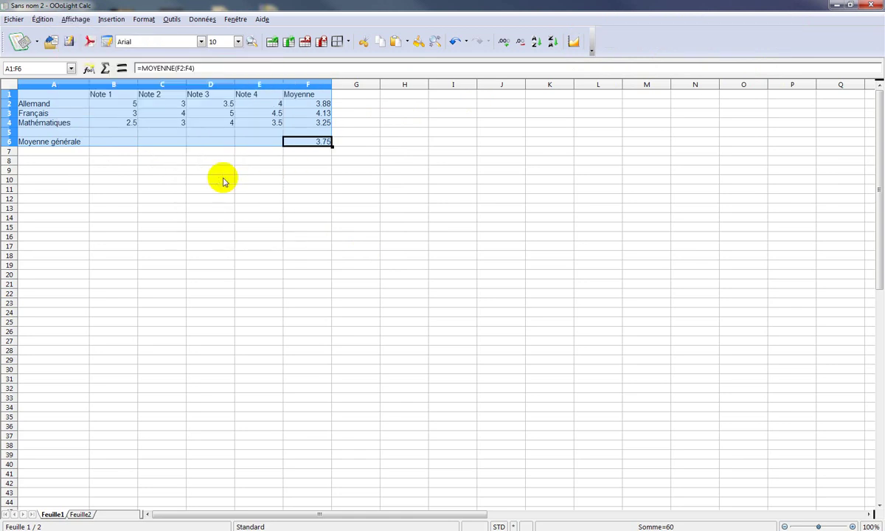
click(112, 21)
mouse_move(78, 20)
mouse_move(153, 59)
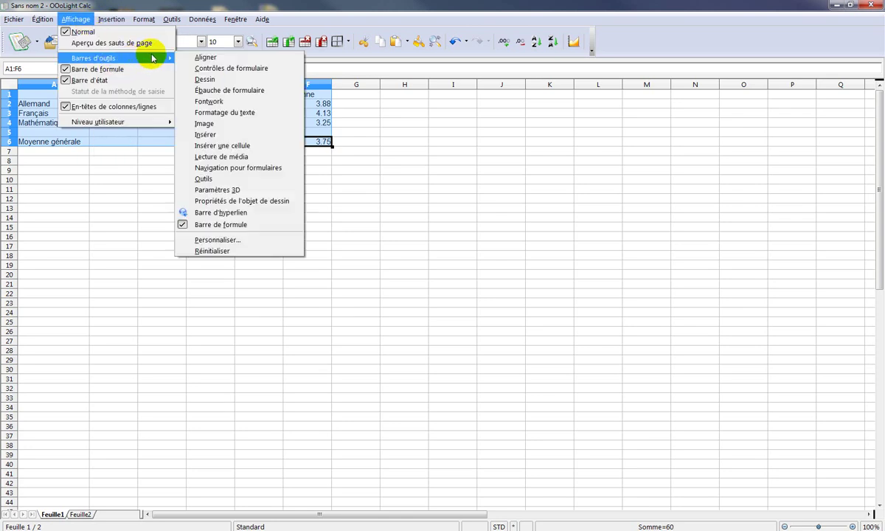
click(229, 183)
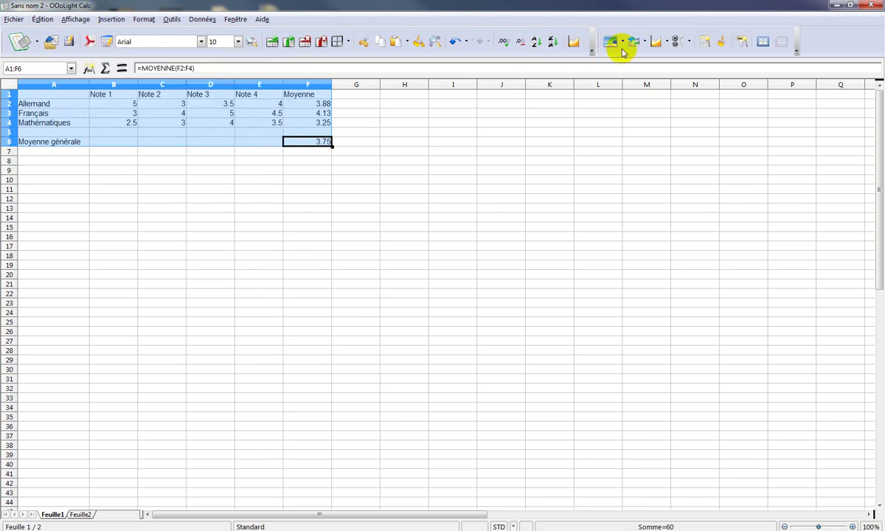
- Apply the Rouge AutoFormat to the selected grade table and deselect it
click(705, 46)
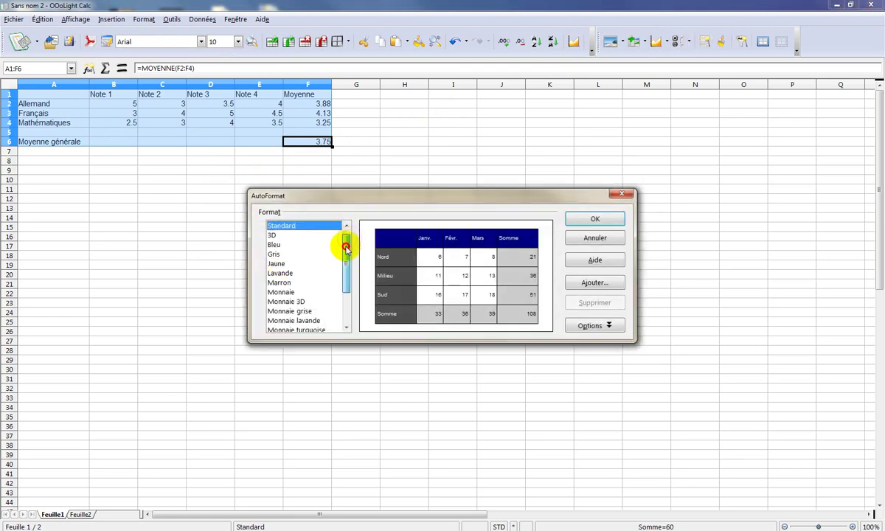
drag(346, 249, 347, 275)
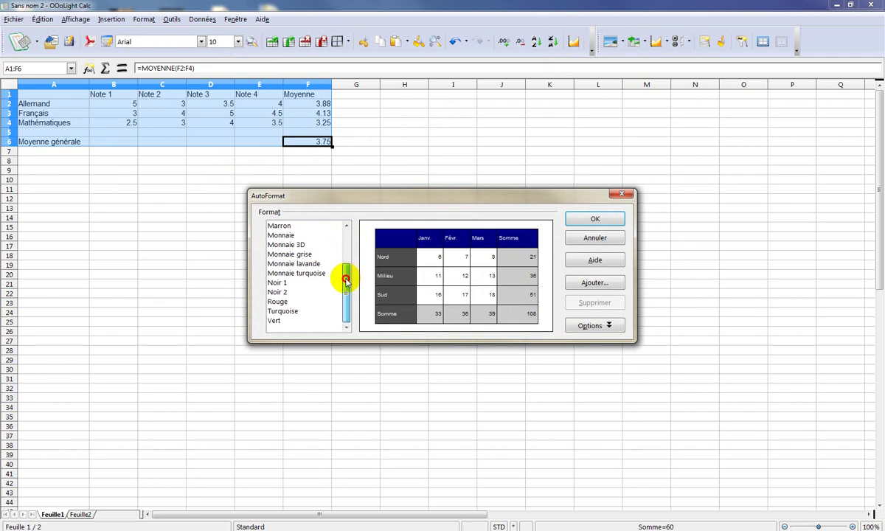
click(287, 303)
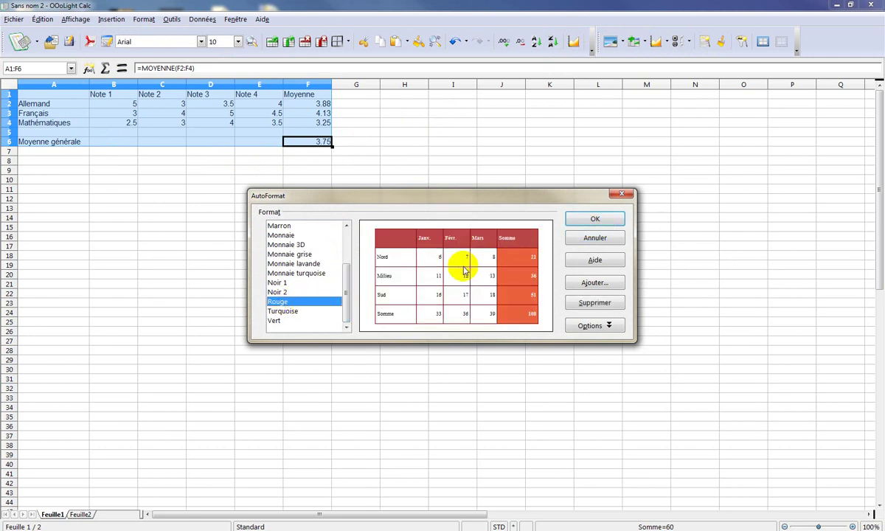
click(604, 221)
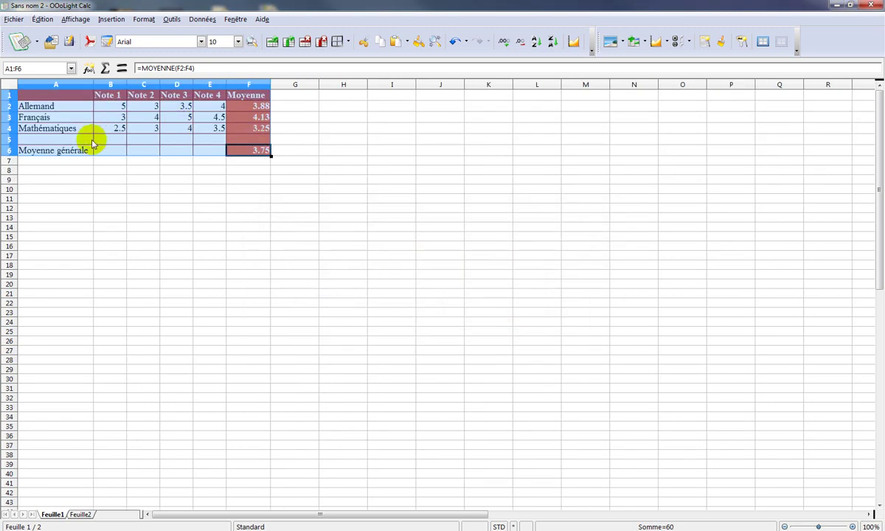
click(243, 179)
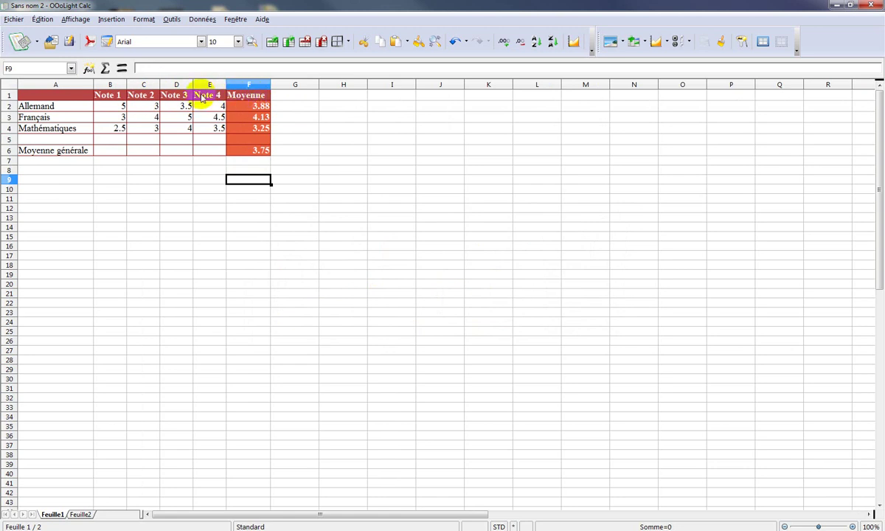
- Centre the text of the table's header row, row 1, horizontally and deselect it
click(10, 96)
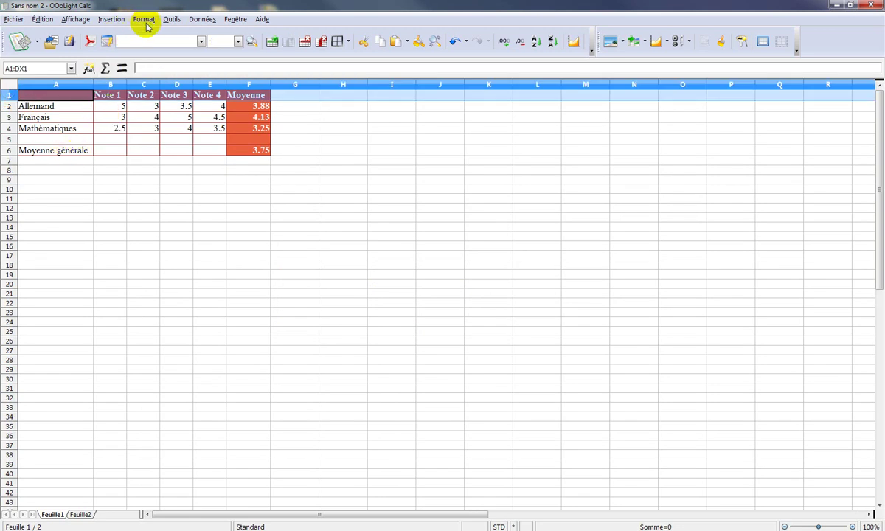
click(145, 20)
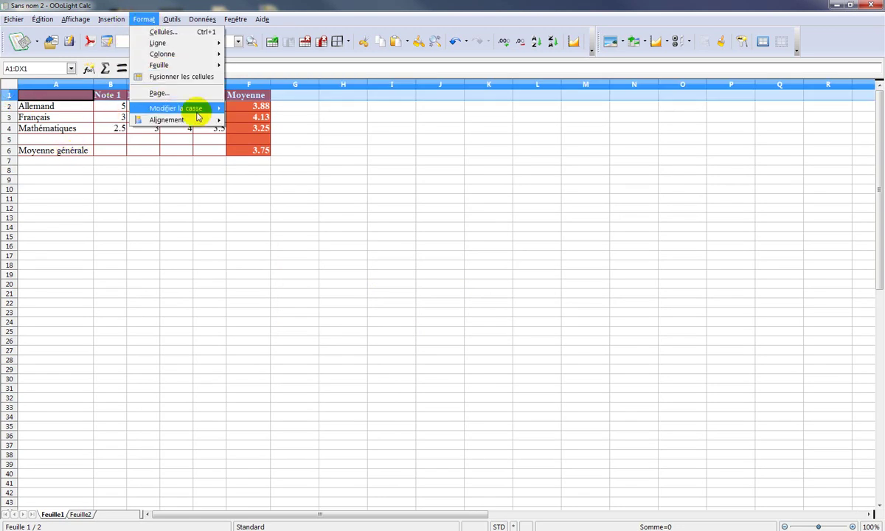
mouse_move(218, 126)
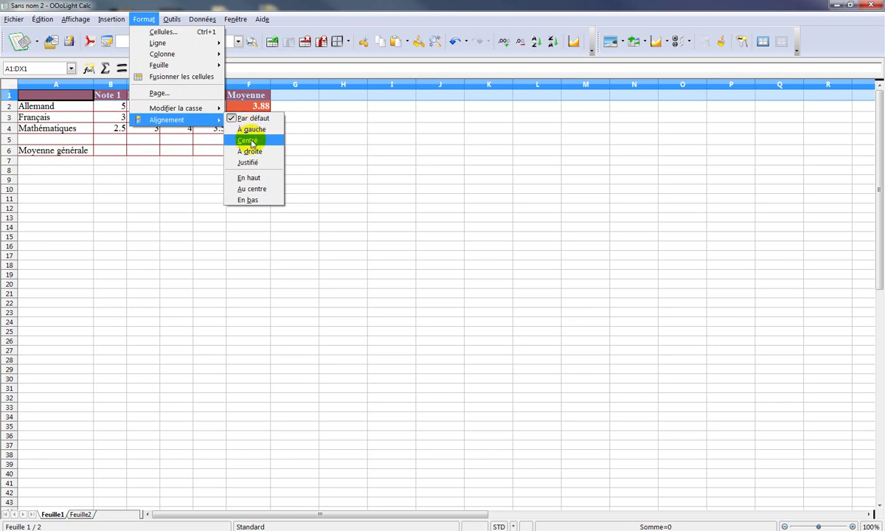
click(252, 141)
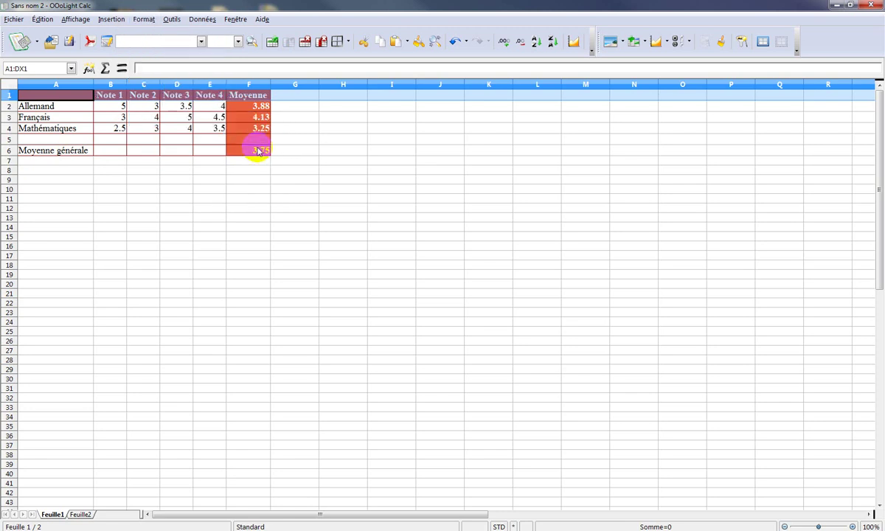
click(259, 201)
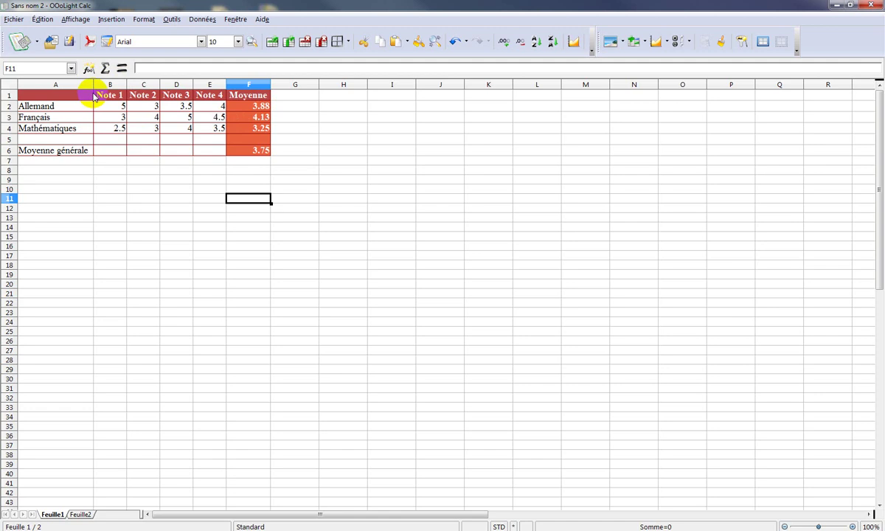
- Centre the contents of columns B to F horizontally and deselect them
click(10, 96)
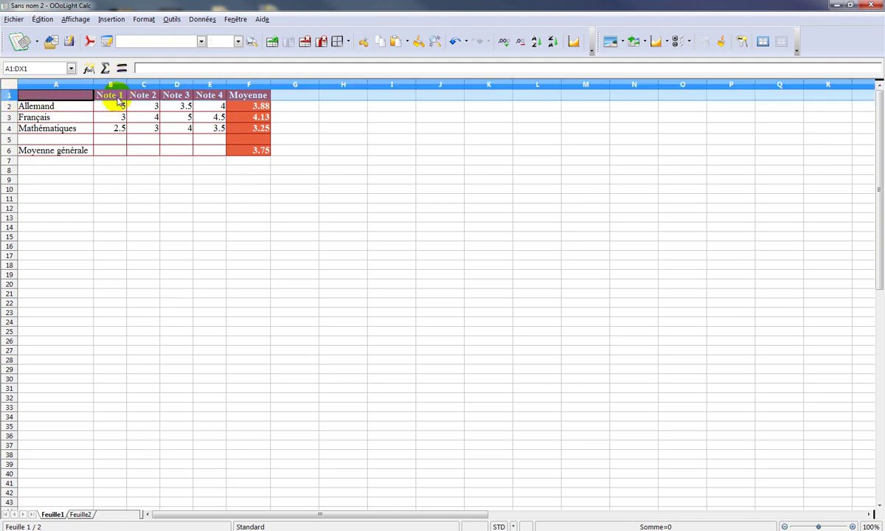
click(110, 96)
drag(111, 86, 240, 78)
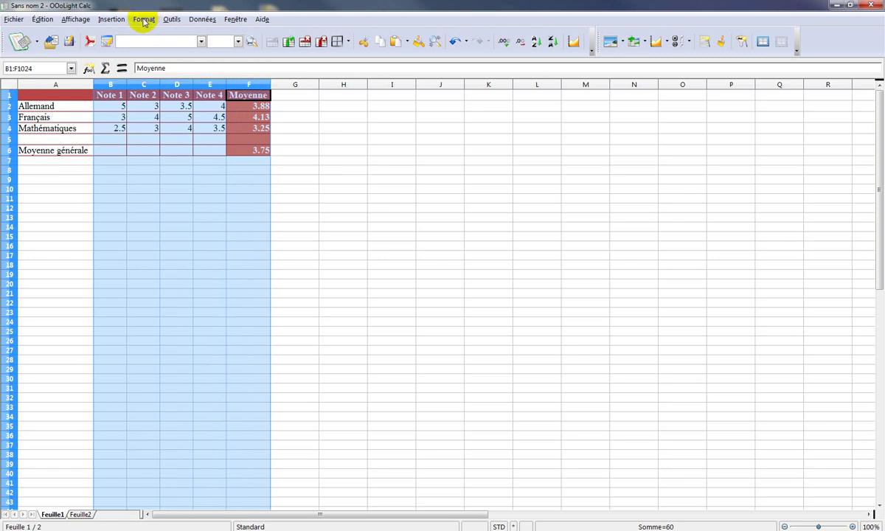
click(146, 21)
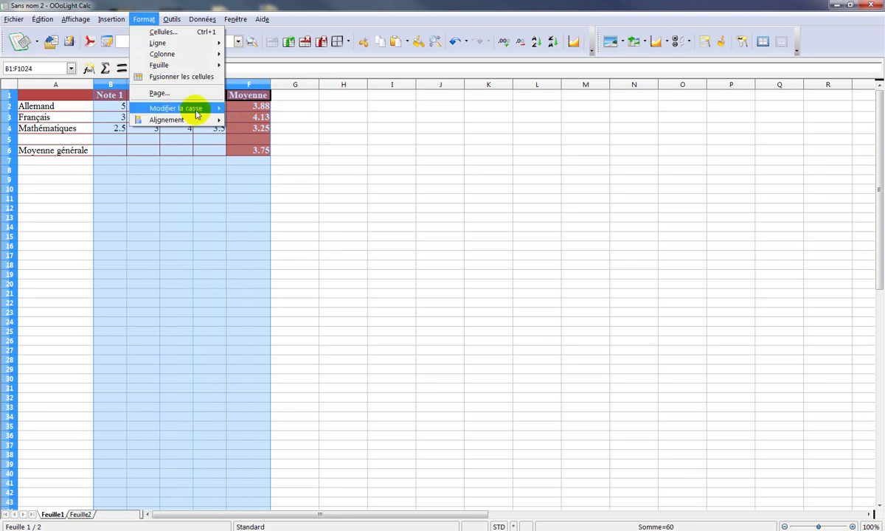
mouse_move(208, 121)
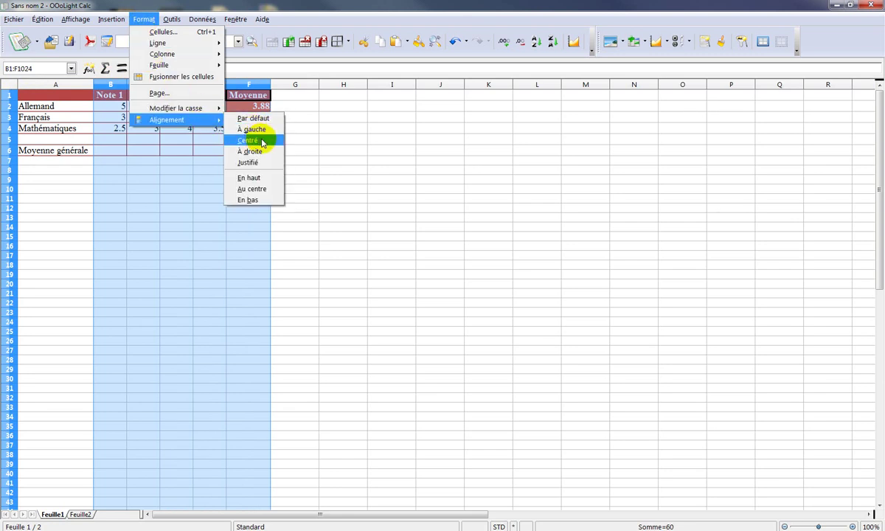
click(251, 140)
click(258, 187)
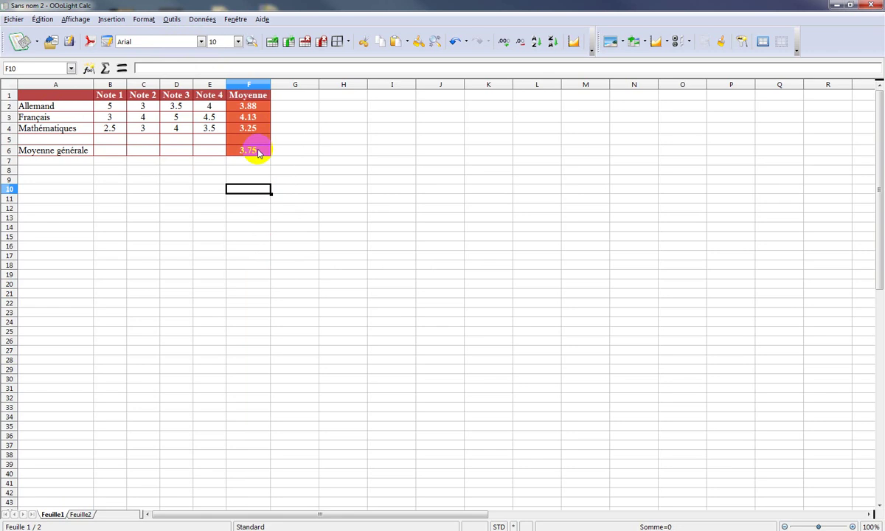
- Insert a normal column chart of cells A1 to F6, with data series in columns and no legend
drag(259, 152, 68, 94)
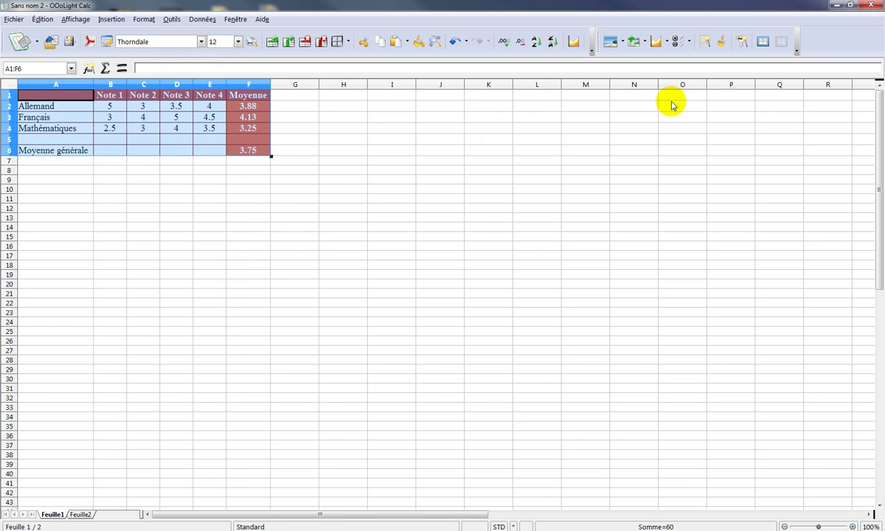
click(656, 42)
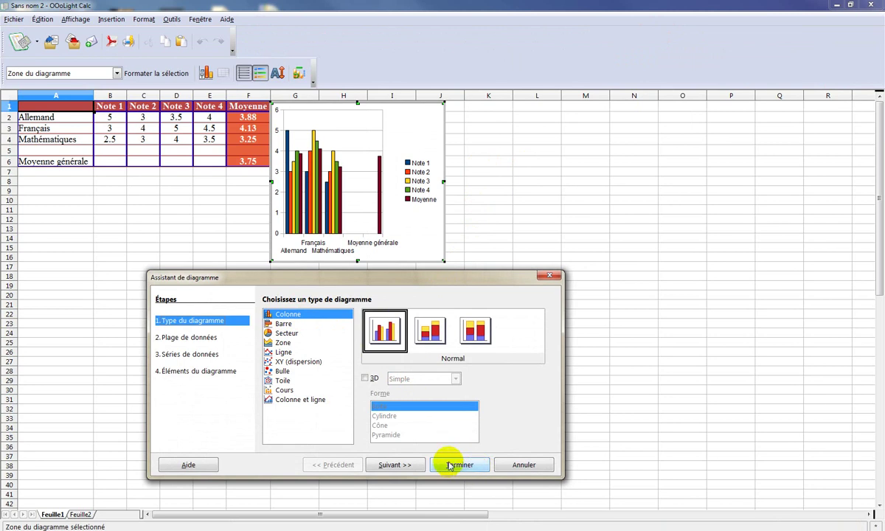
click(405, 466)
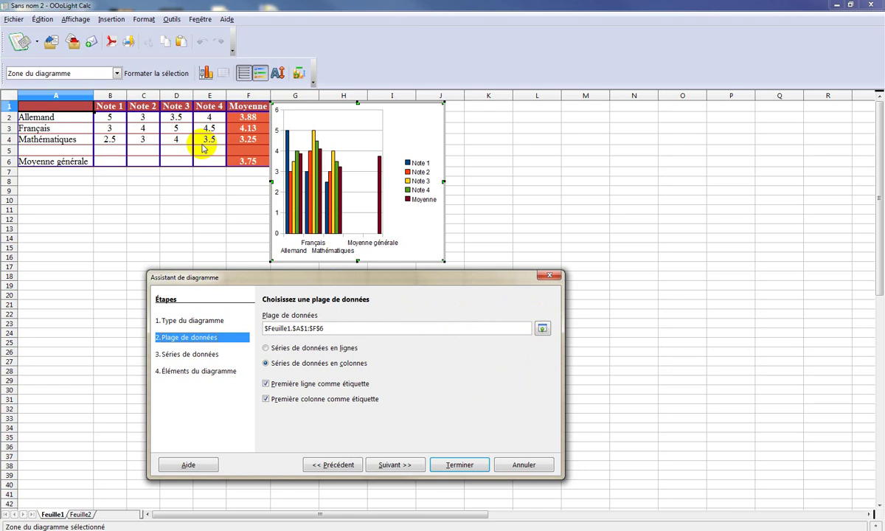
click(543, 330)
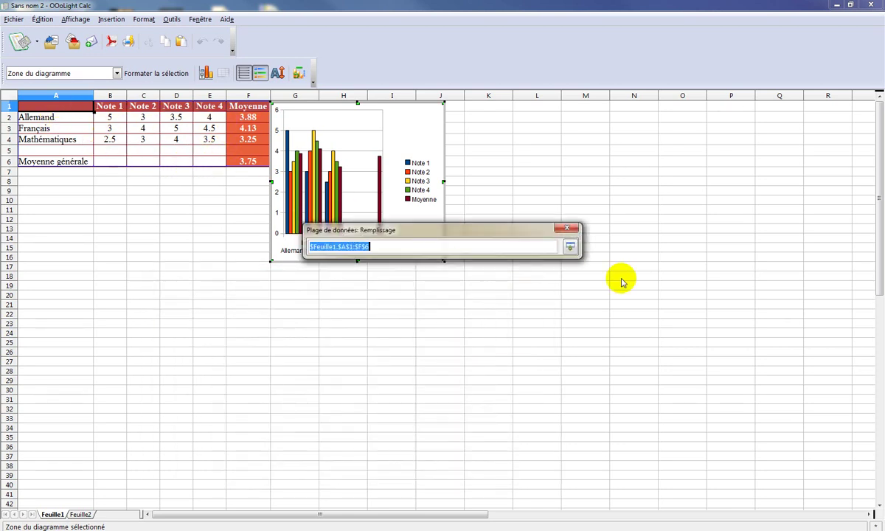
click(571, 248)
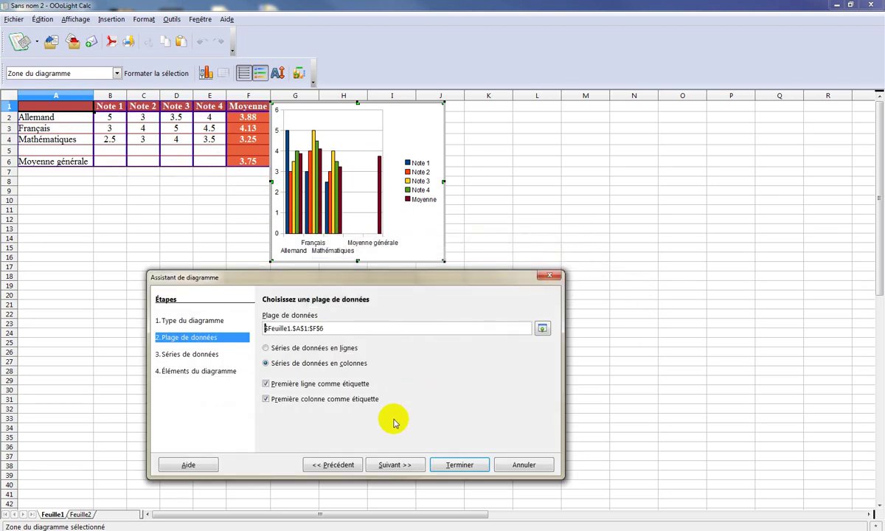
click(394, 465)
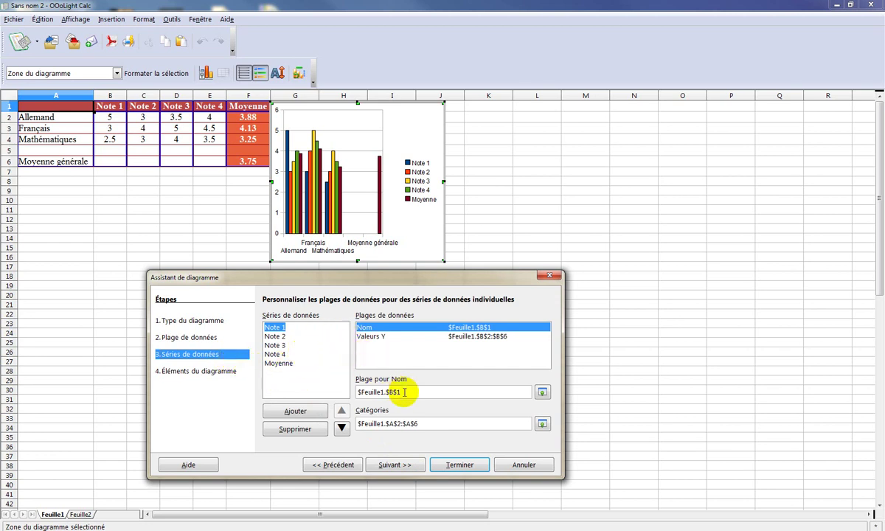
click(395, 465)
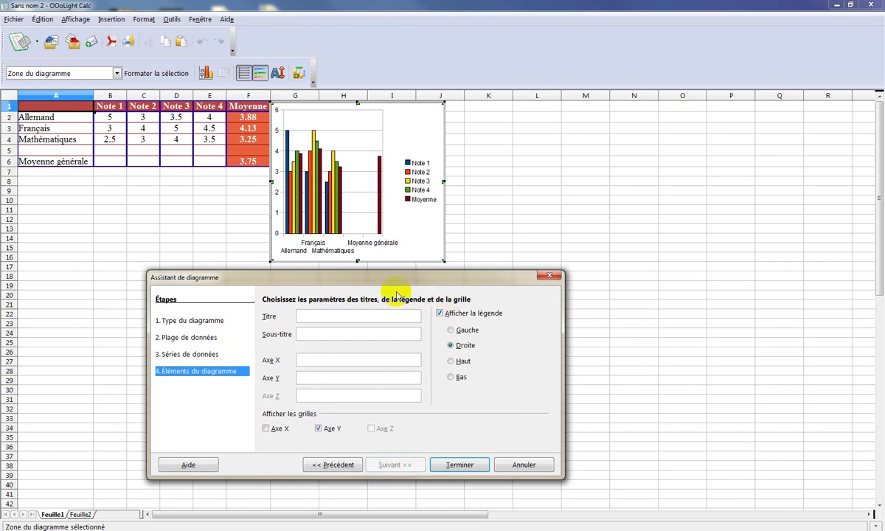
click(439, 315)
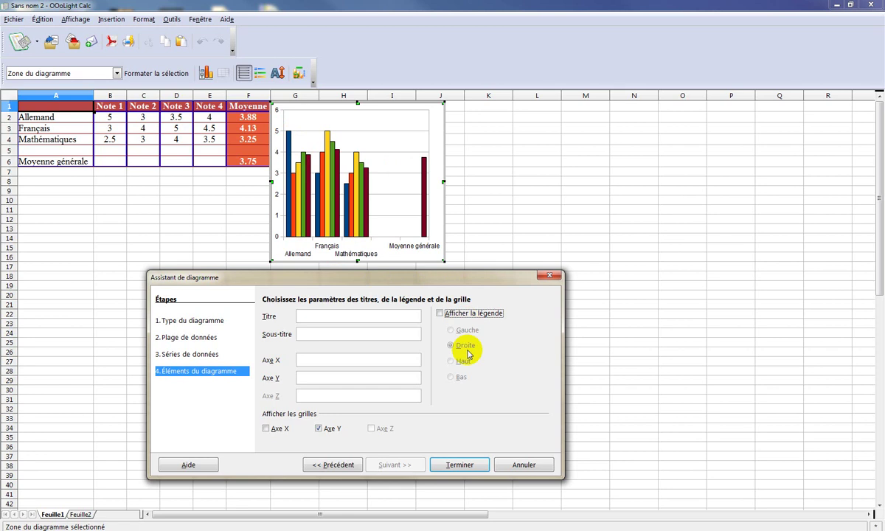
click(459, 465)
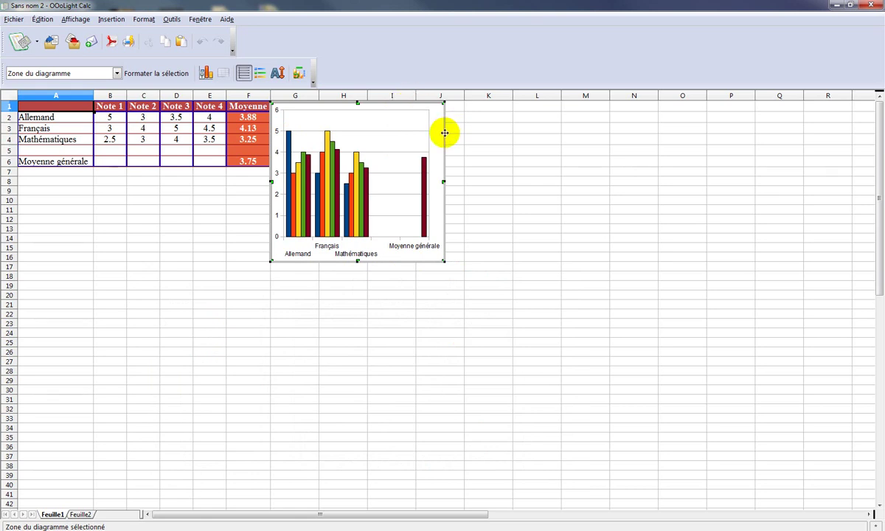
- Move the chart below the table to start at about B14 and widen it to the end of column J
drag(443, 136, 261, 270)
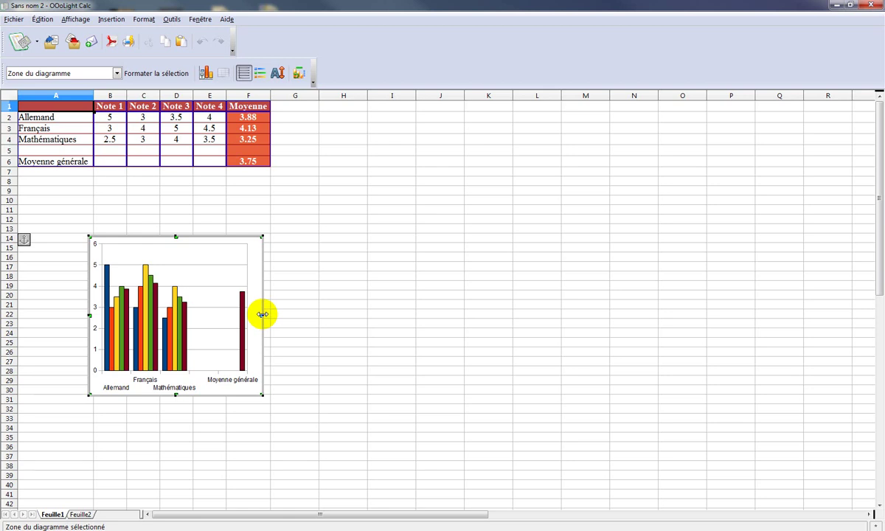
drag(263, 315, 405, 310)
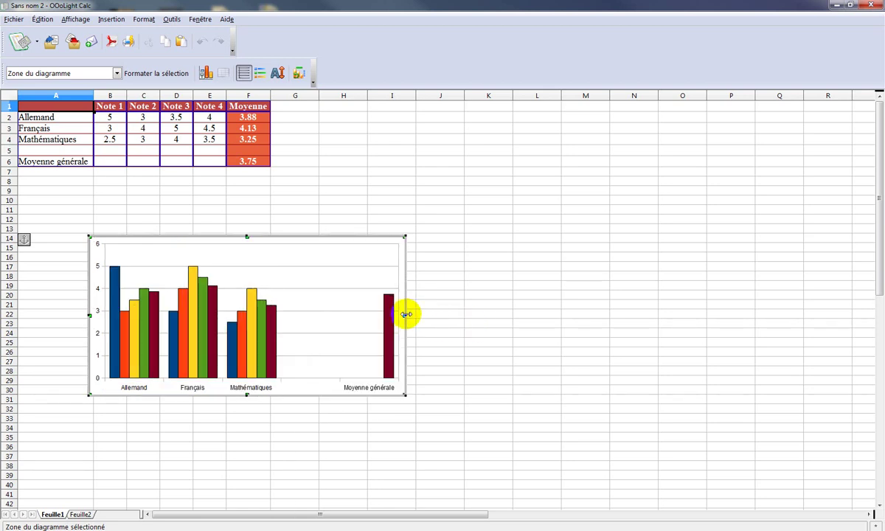
drag(405, 315, 462, 315)
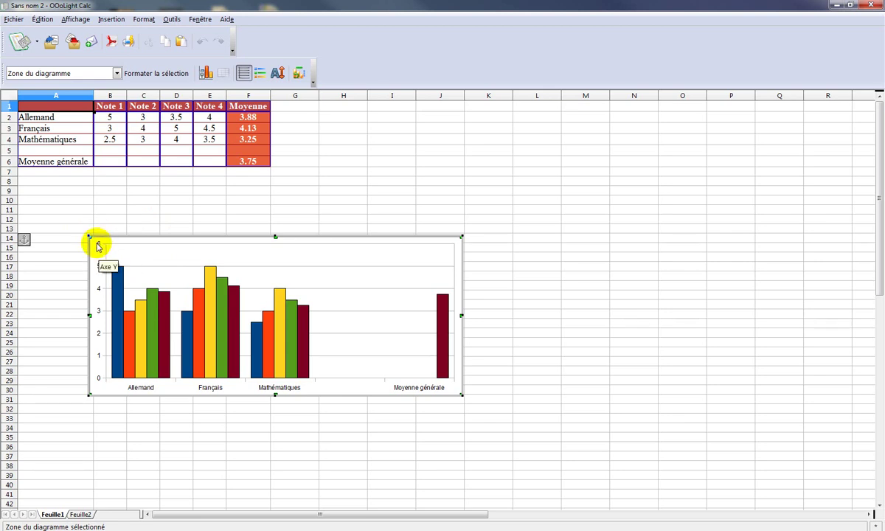
- Fix the chart's Y axis maximum at 6 with a main interval of 0.5, and extend the chart down to about row 34
double_click(100, 247)
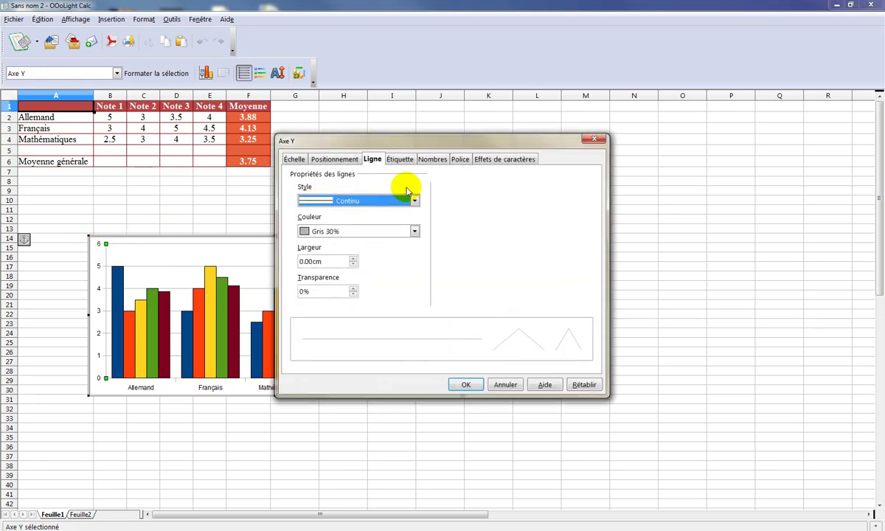
click(296, 159)
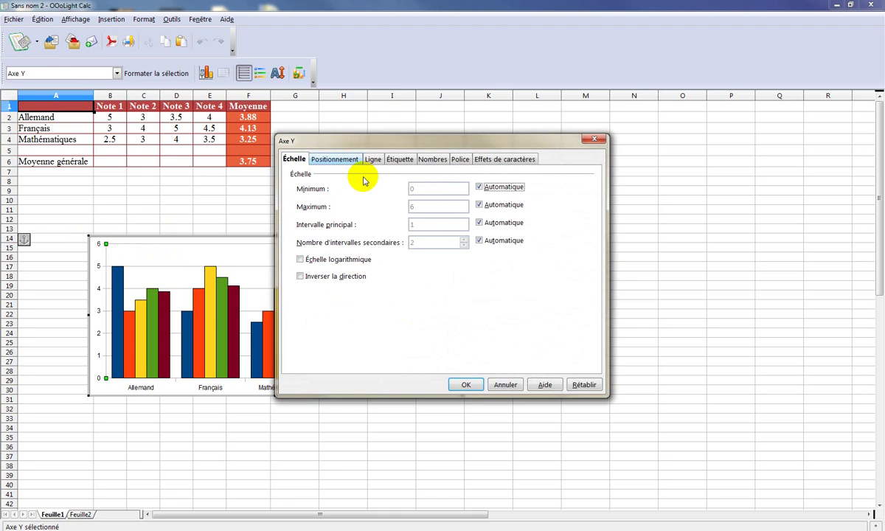
click(479, 205)
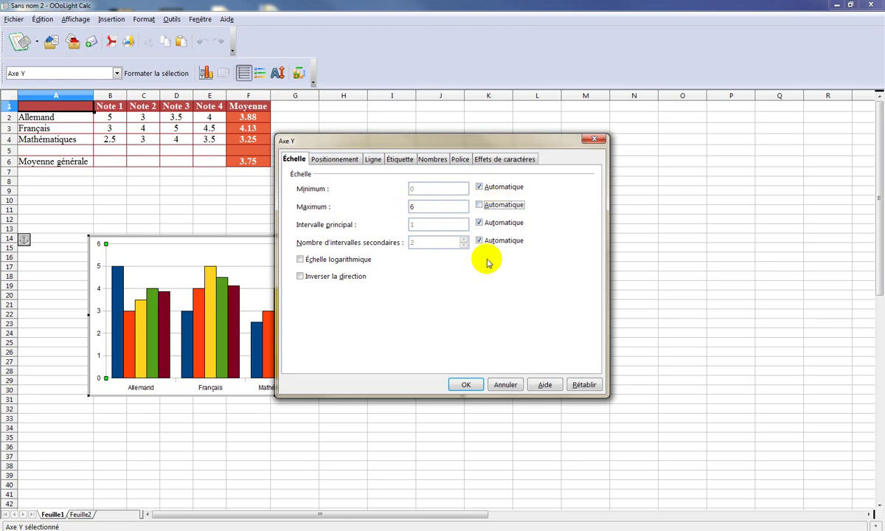
drag(443, 146, 603, 137)
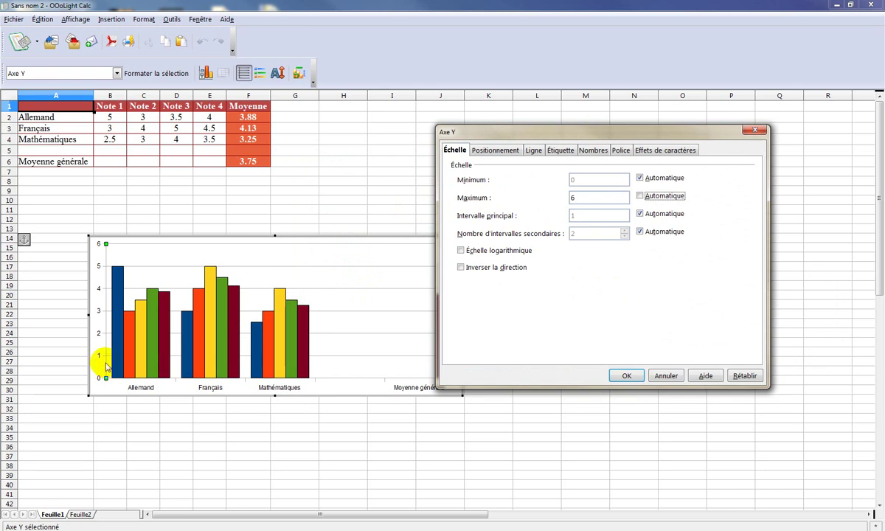
click(640, 214)
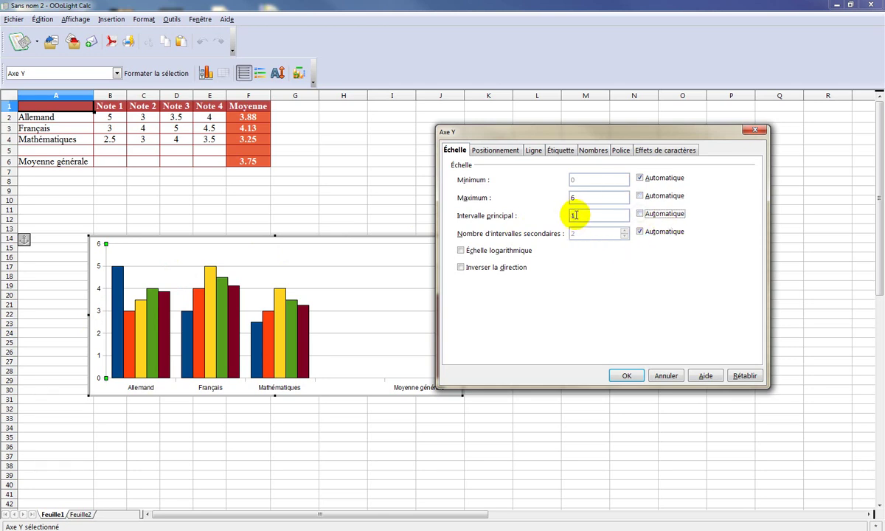
double_click(575, 215)
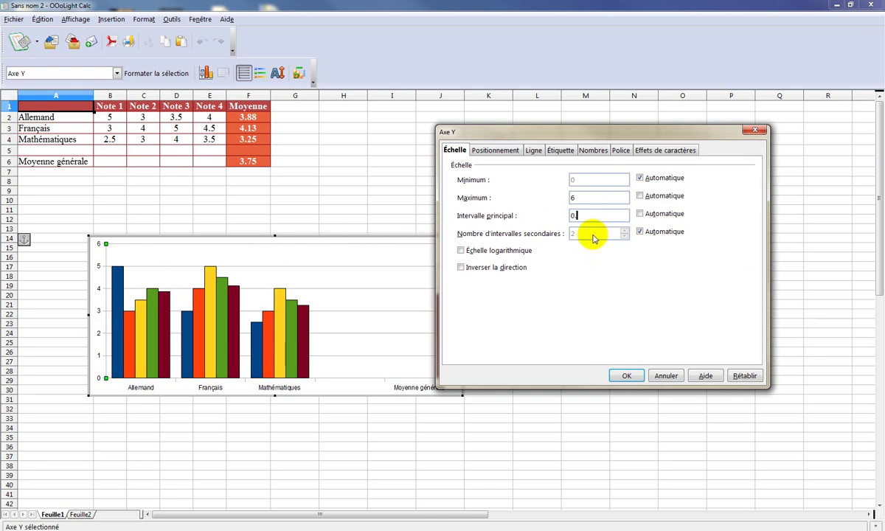
text(0.5)
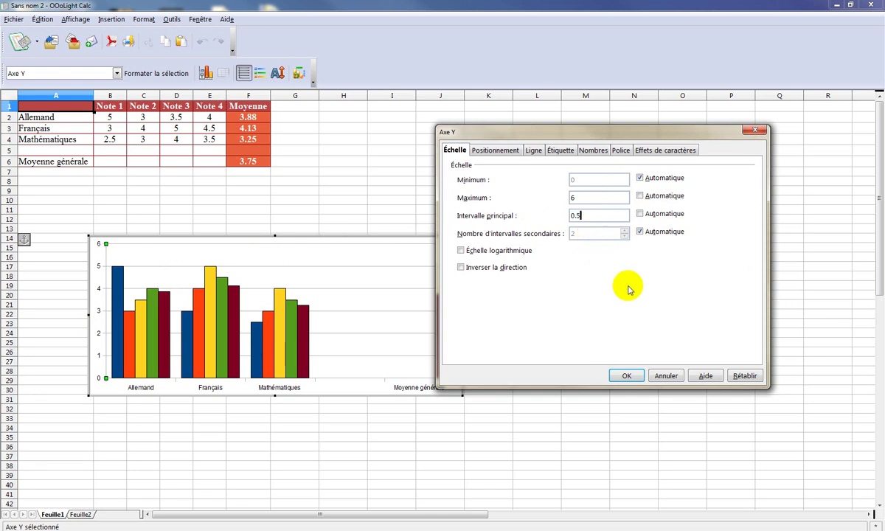
click(627, 377)
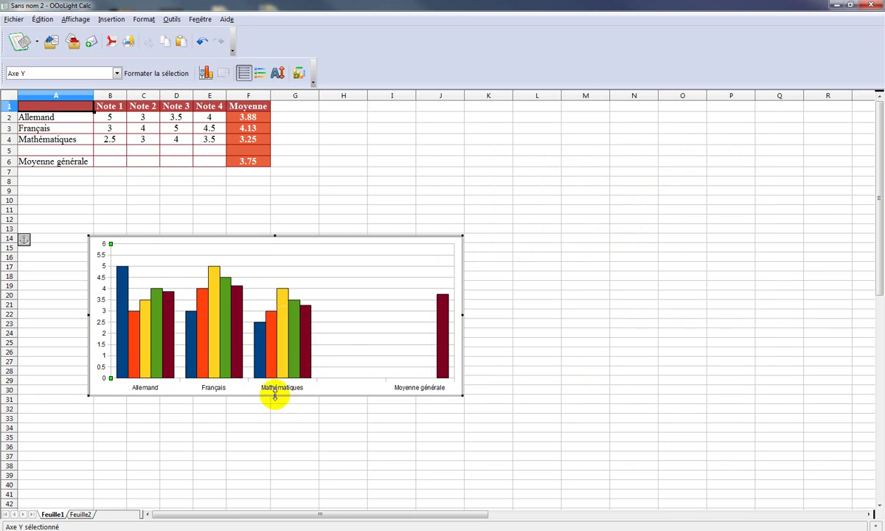
drag(274, 396, 273, 435)
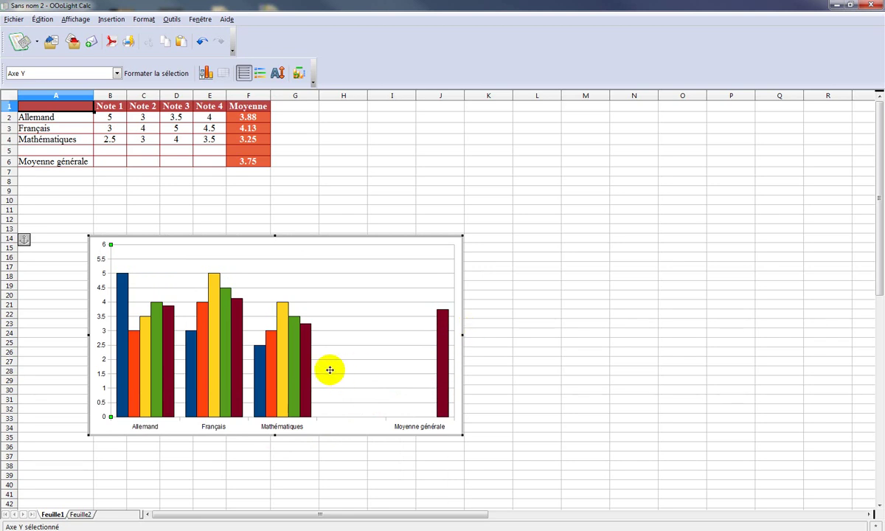
- Set the fill colour of the chart's Moyenne data series to Gris 30%
mouse_move(300, 362)
mouse_move(231, 306)
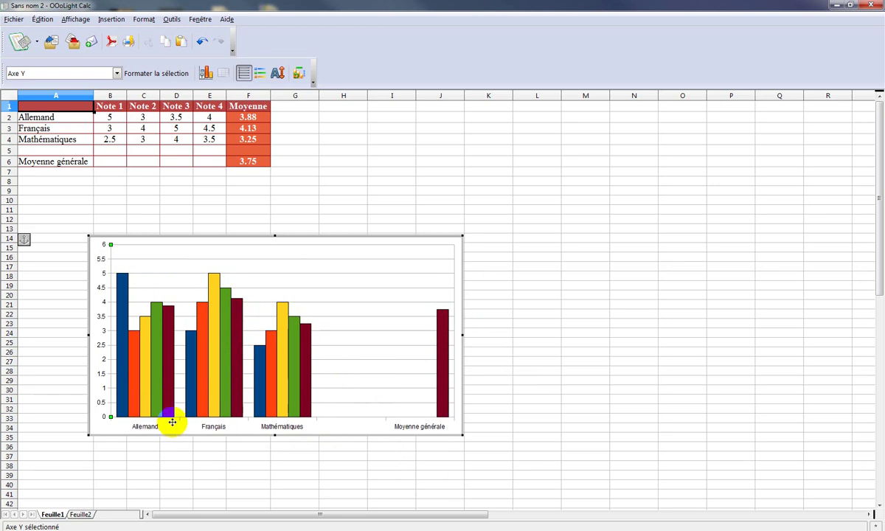
mouse_move(169, 315)
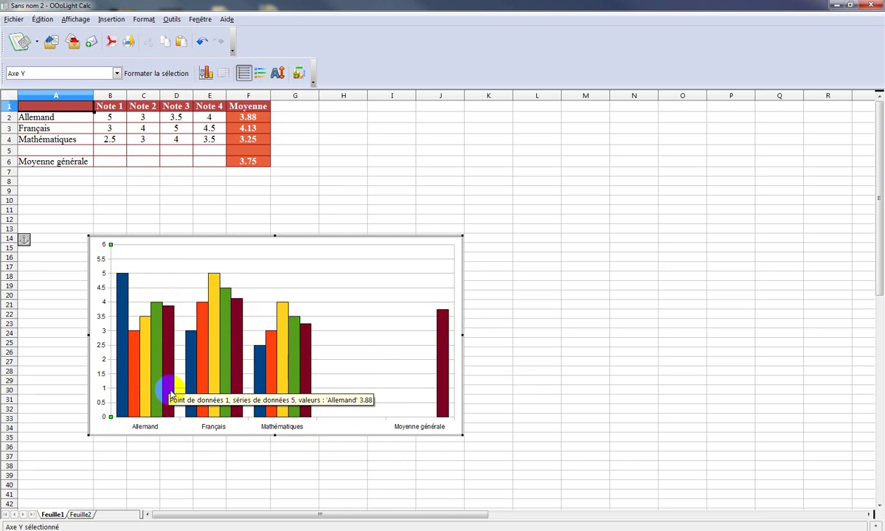
click(169, 340)
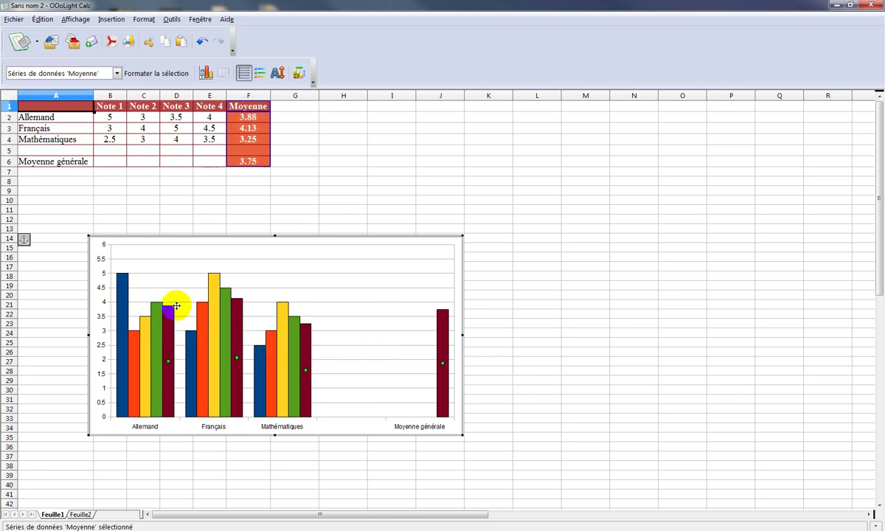
double_click(169, 354)
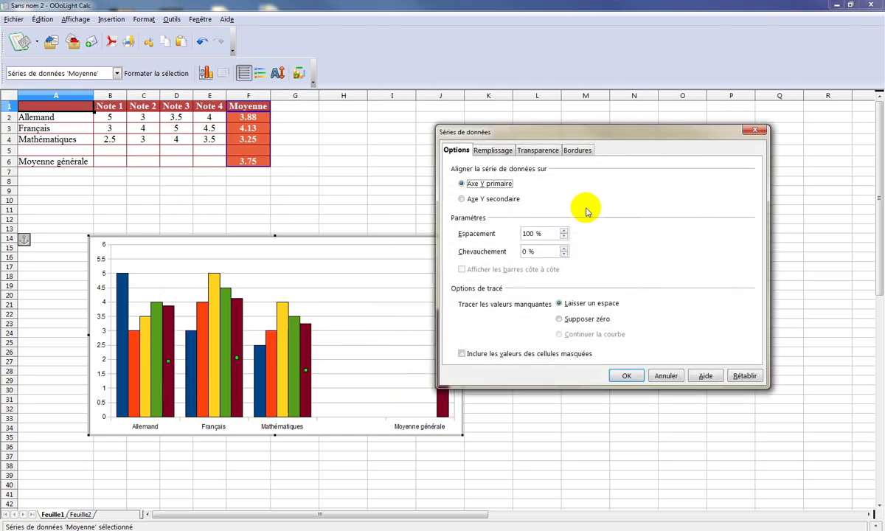
click(494, 152)
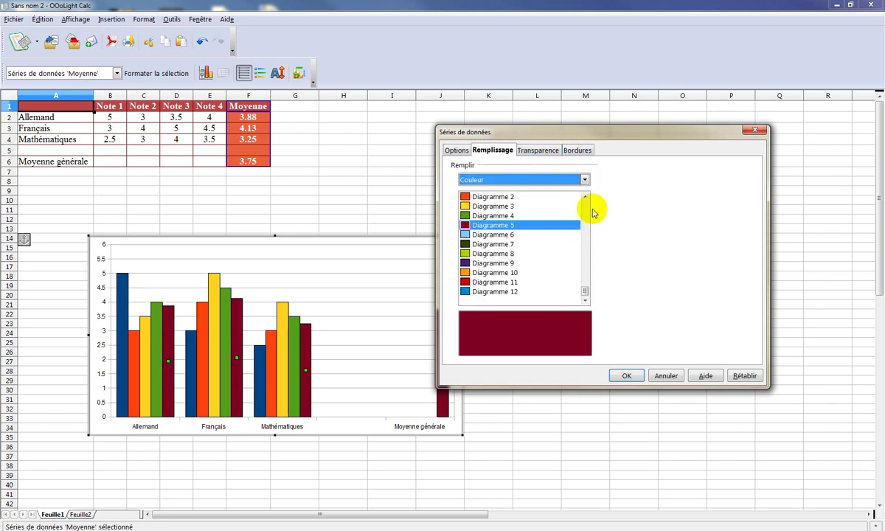
scroll(585, 282, down, 10)
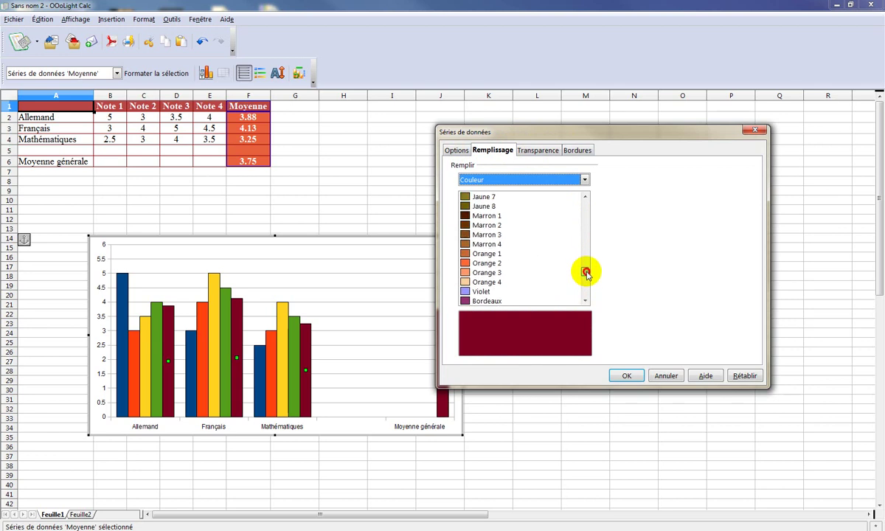
drag(586, 282, 583, 214)
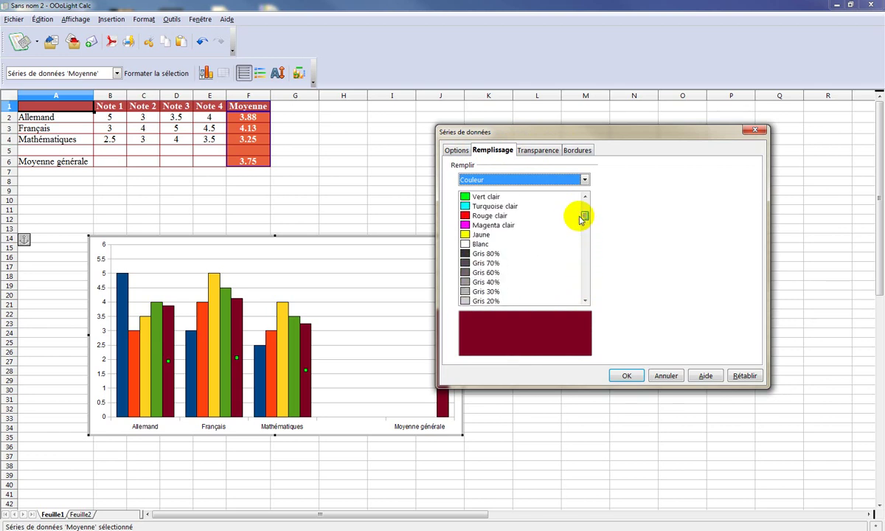
click(493, 291)
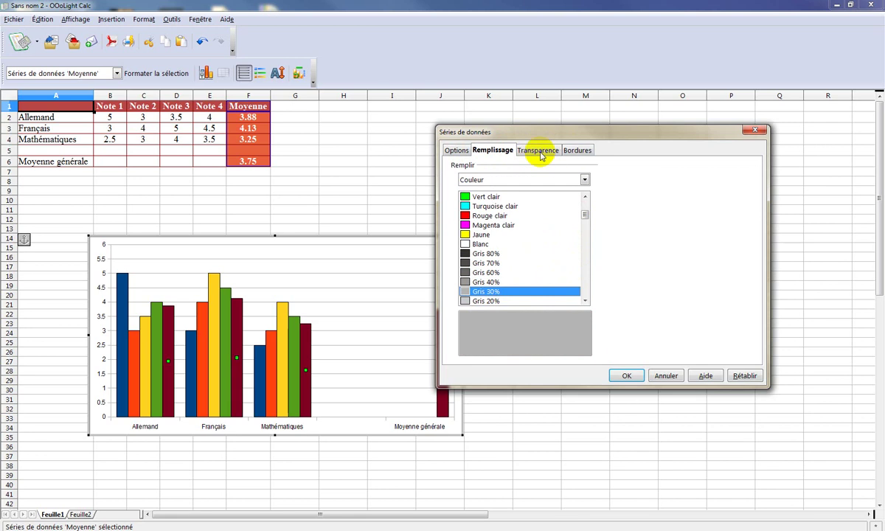
- Give the Moyenne series 50% transparency and a 0.10 cm wide border, apply the formatting and leave chart editing
click(538, 150)
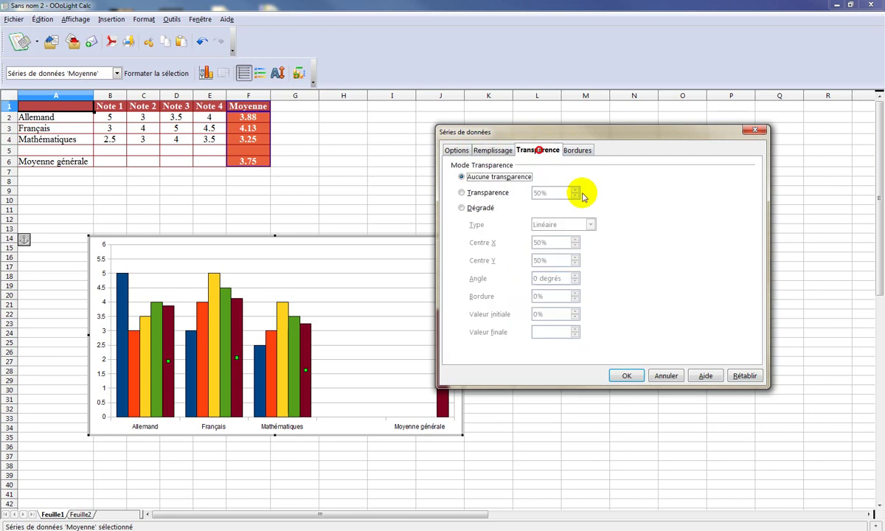
click(476, 195)
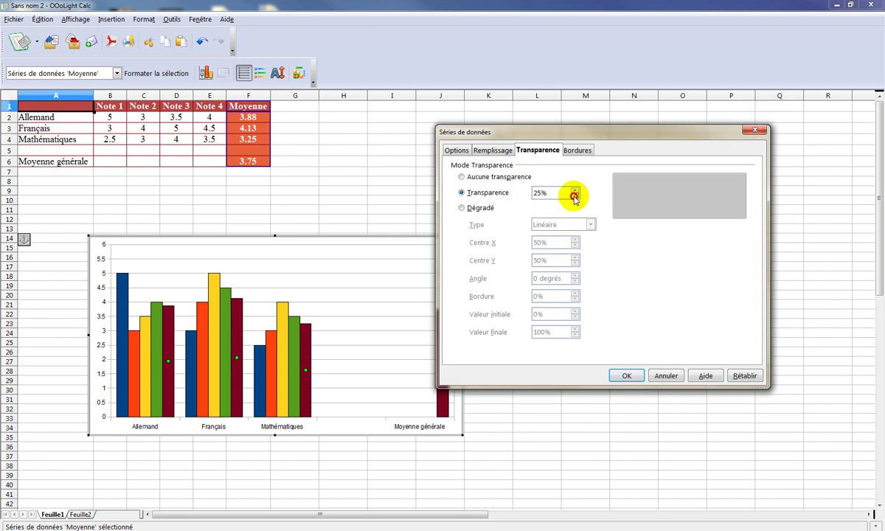
click(575, 194)
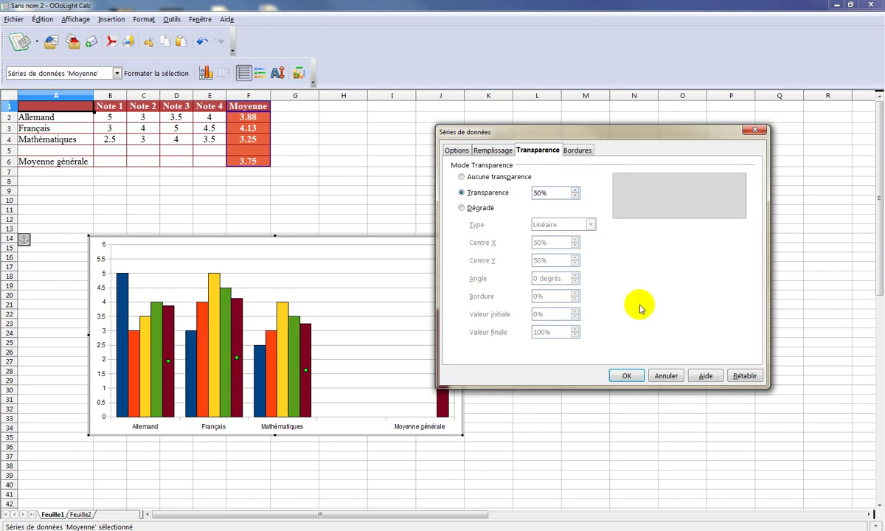
click(576, 152)
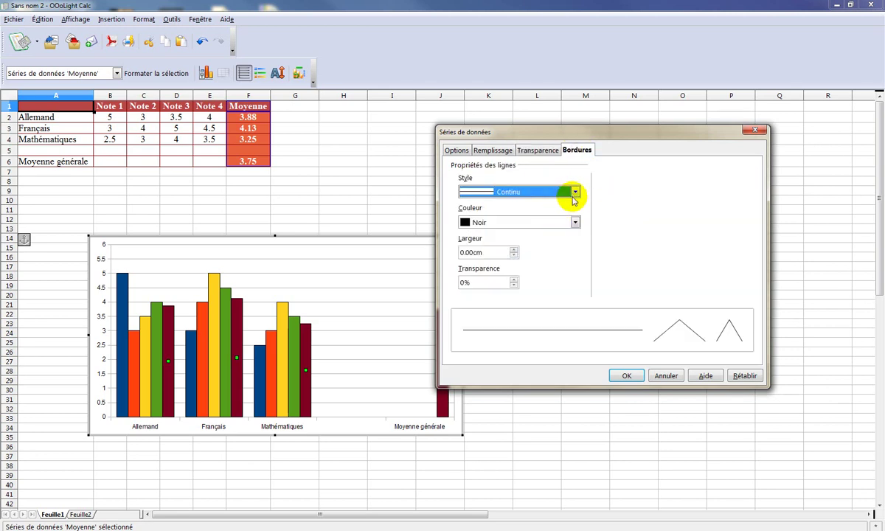
click(515, 249)
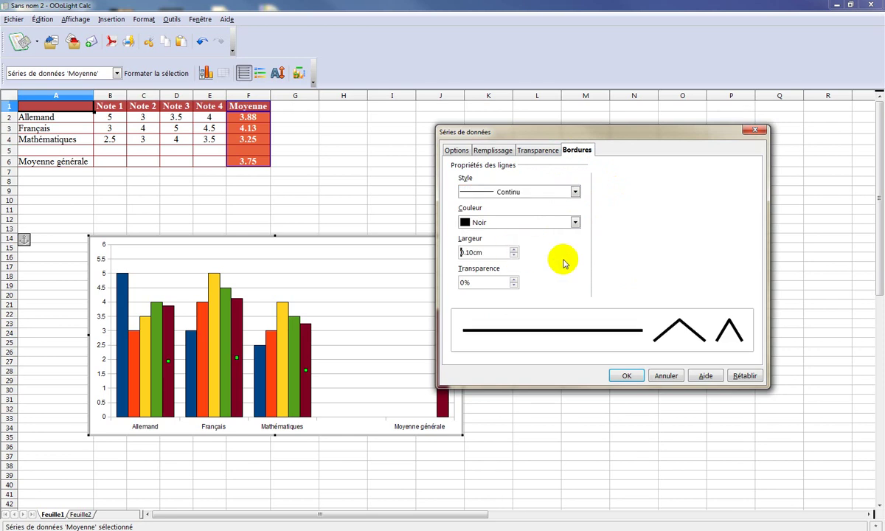
click(627, 376)
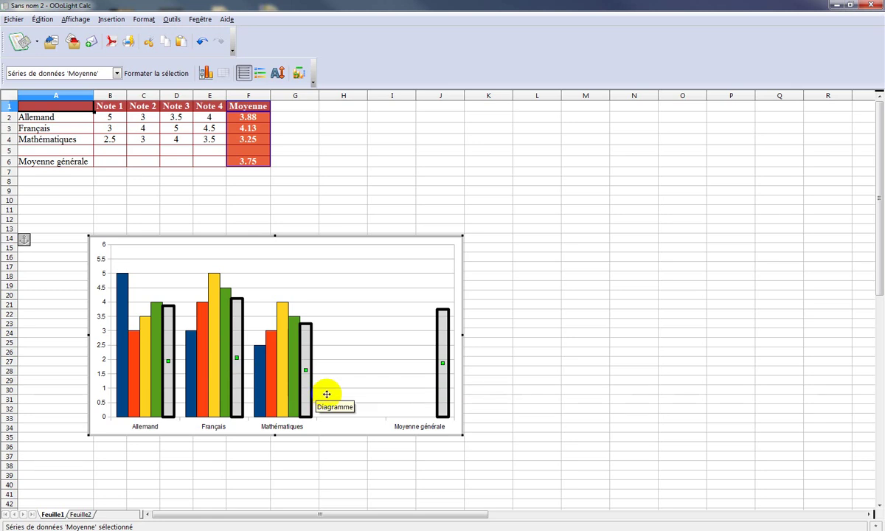
click(532, 286)
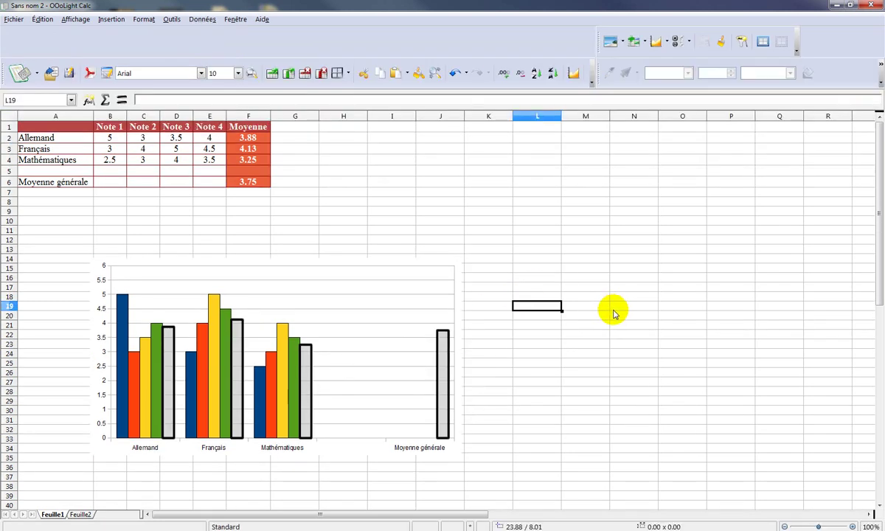